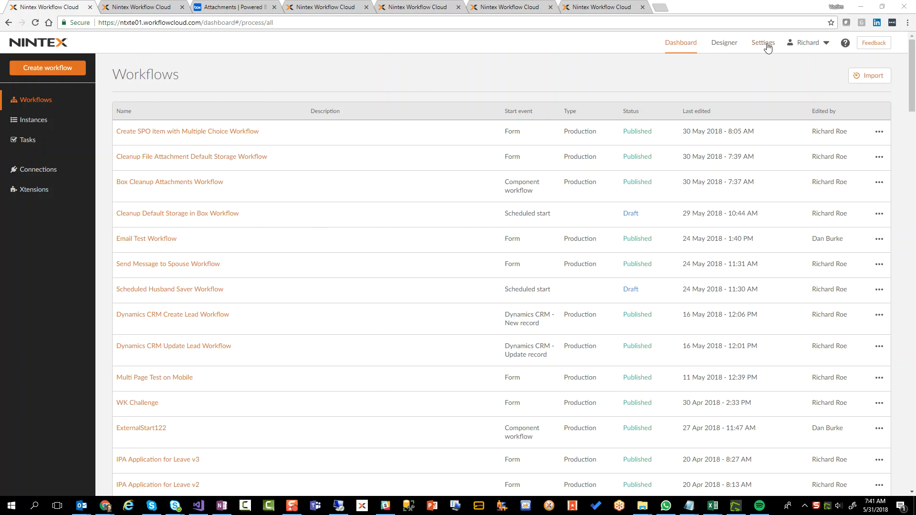
Review the default file storage settings and the corresponding Attachments folder in Box.
left_click(764, 43)
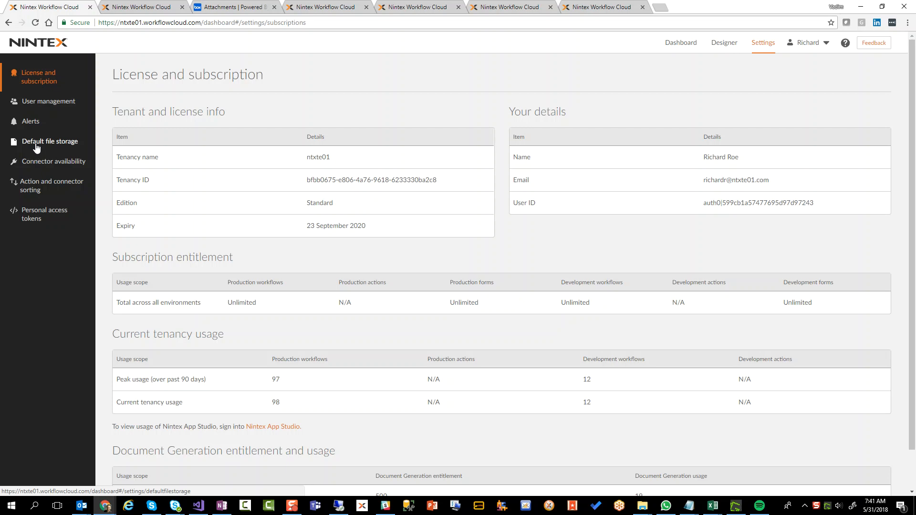
left_click(37, 148)
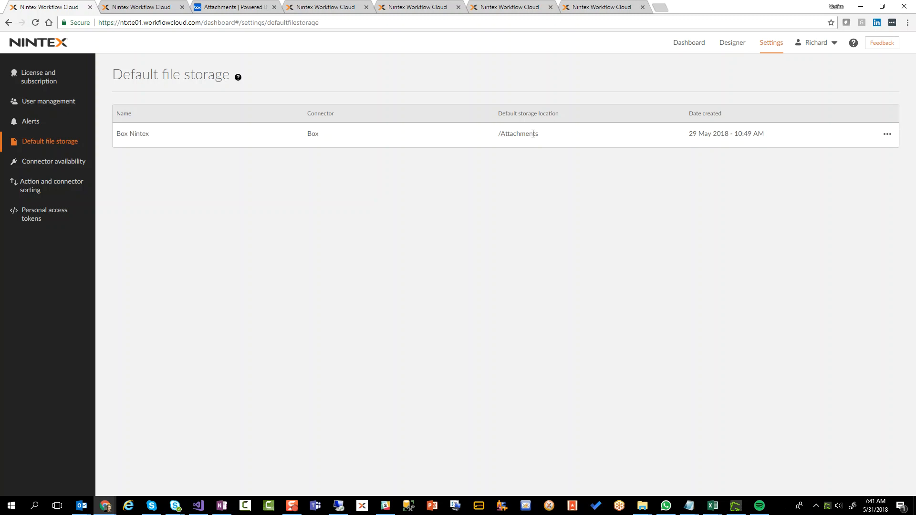
left_click(231, 7)
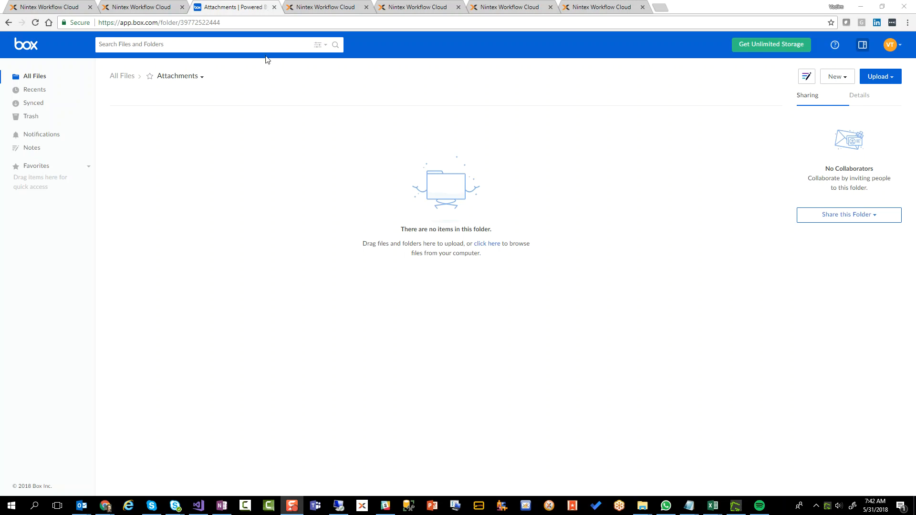
left_click(138, 7)
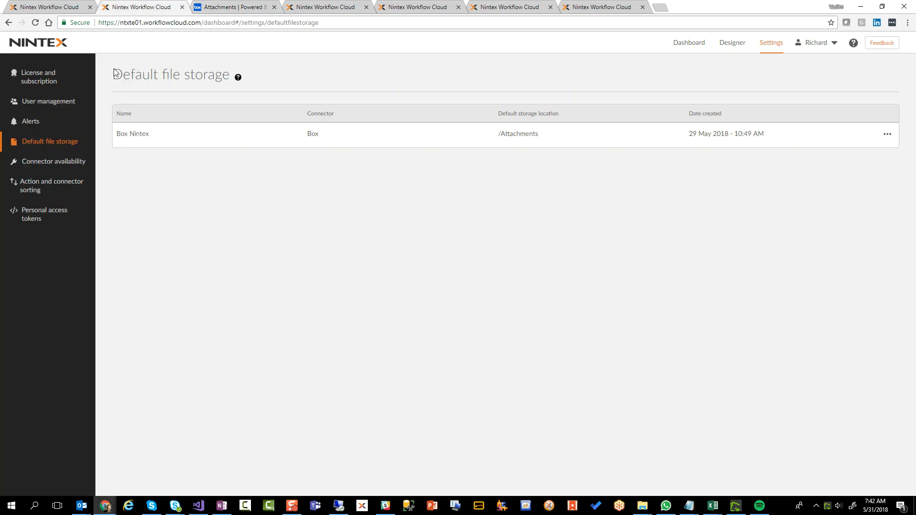
Configure the new workflow's start event with the Nintex connector and the Component workflow event.
left_click(306, 9)
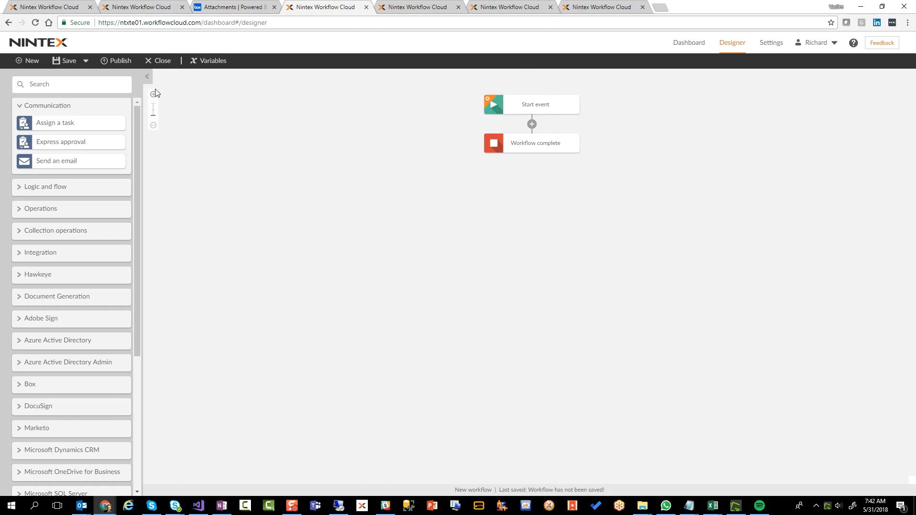
left_click(153, 94)
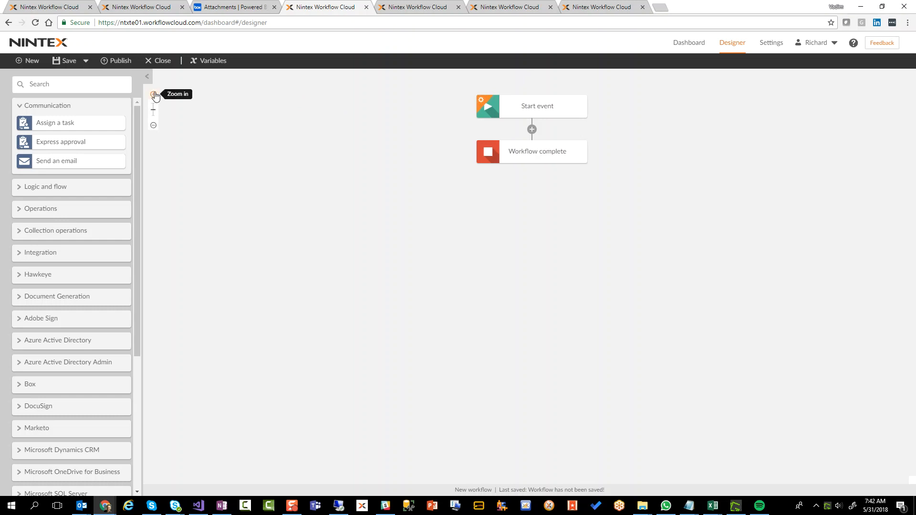
left_click(549, 117)
left_click(411, 267)
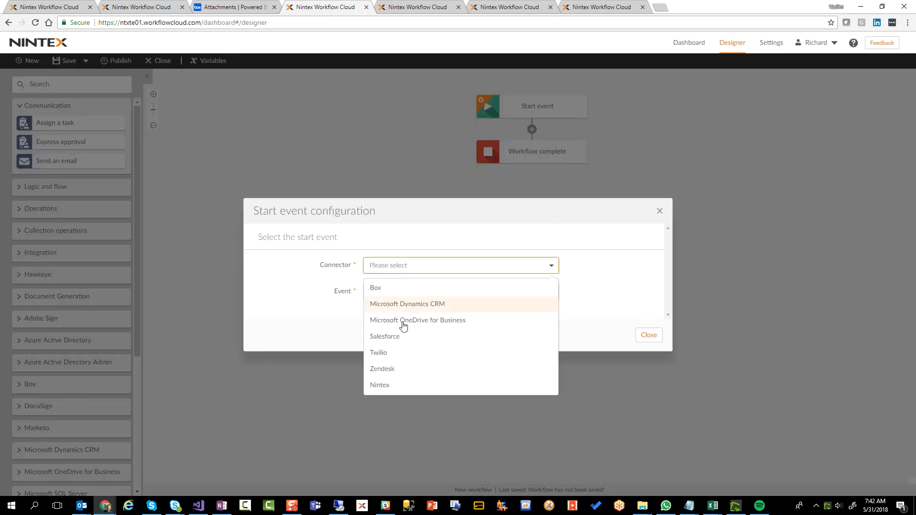
left_click(397, 384)
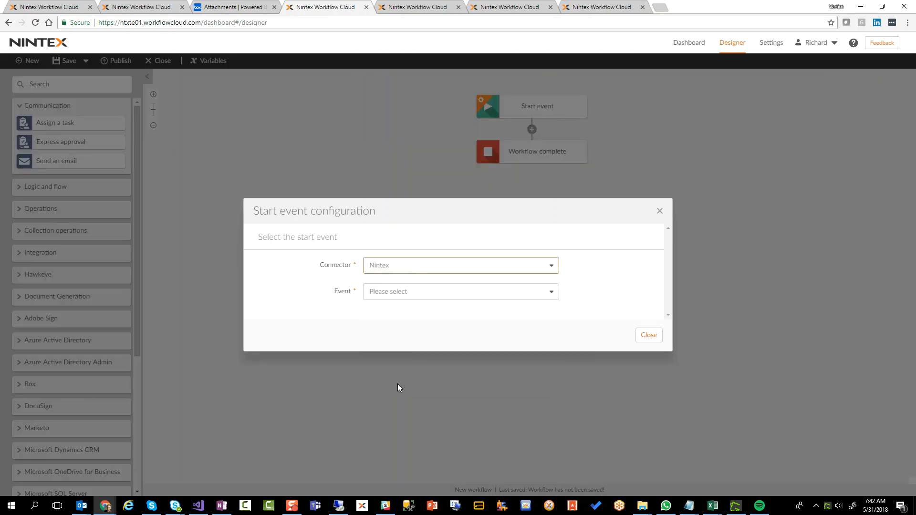
left_click(386, 295)
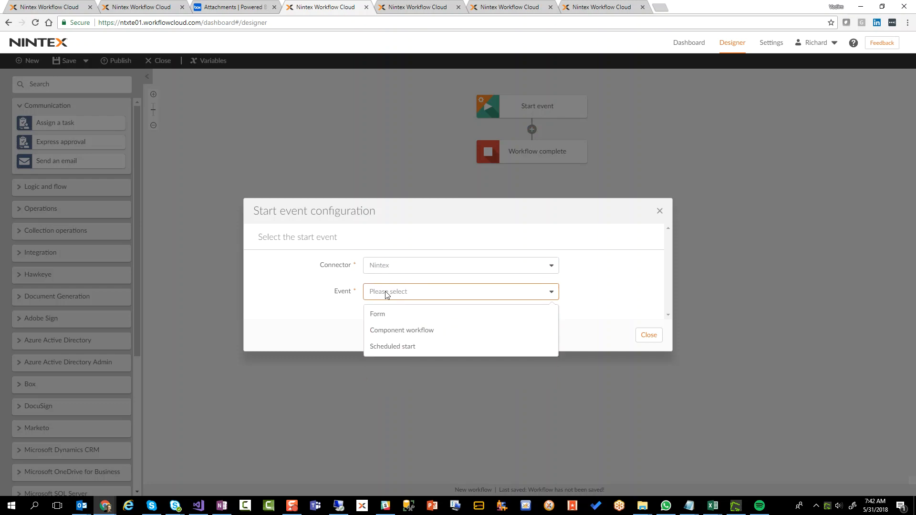
left_click(396, 337)
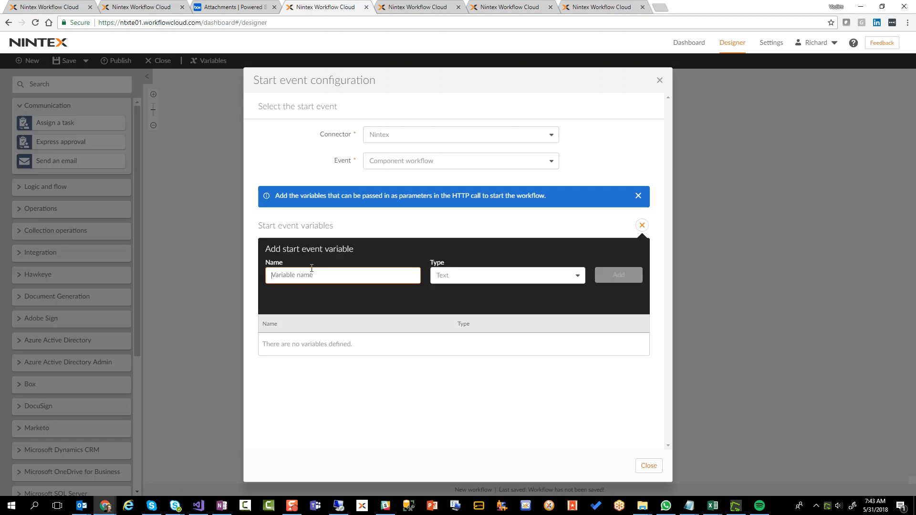
Add the text start event variables ParentWorkflowInstanceID and FolderName, and close the start event configuration.
type("ParentWorkflowInstanceID")
left_click(613, 276)
type("FolderName")
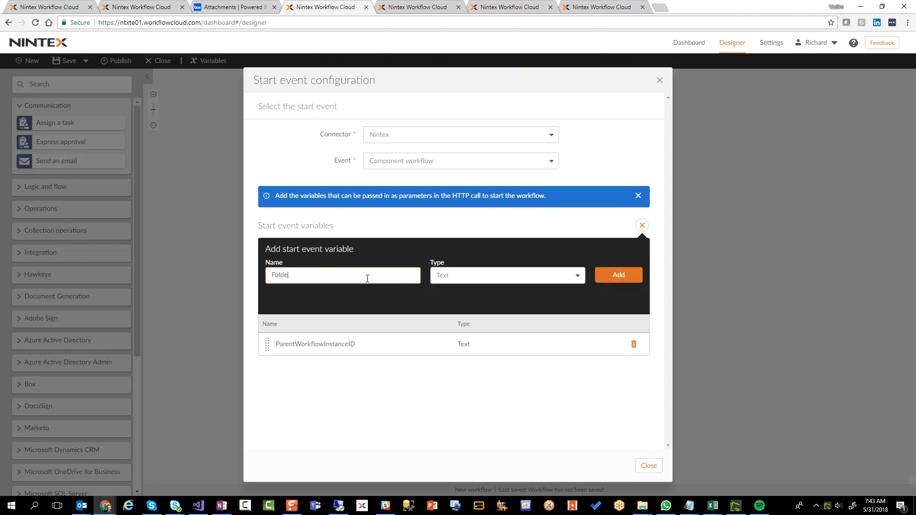
left_click(605, 279)
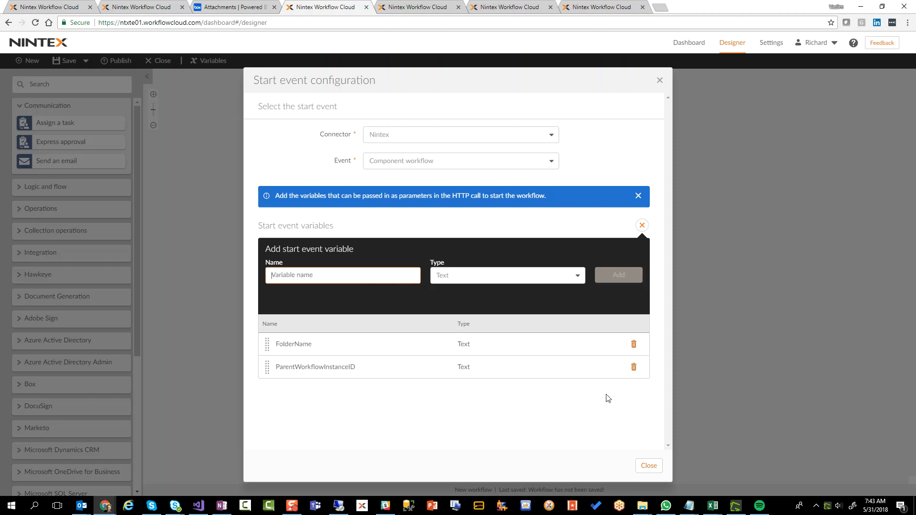
left_click(645, 471)
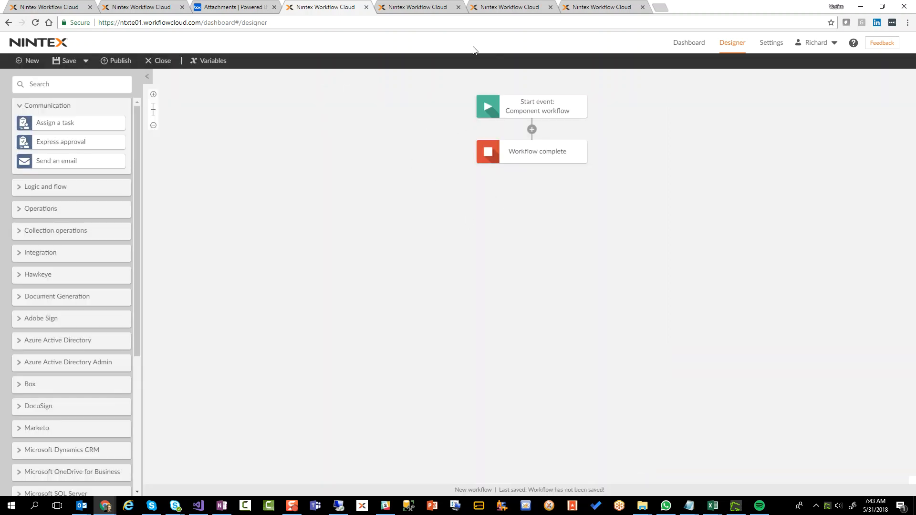
In the existing Box Cleanup Attachments Workflow, add a text start event variable named FolderName.
left_click(404, 7)
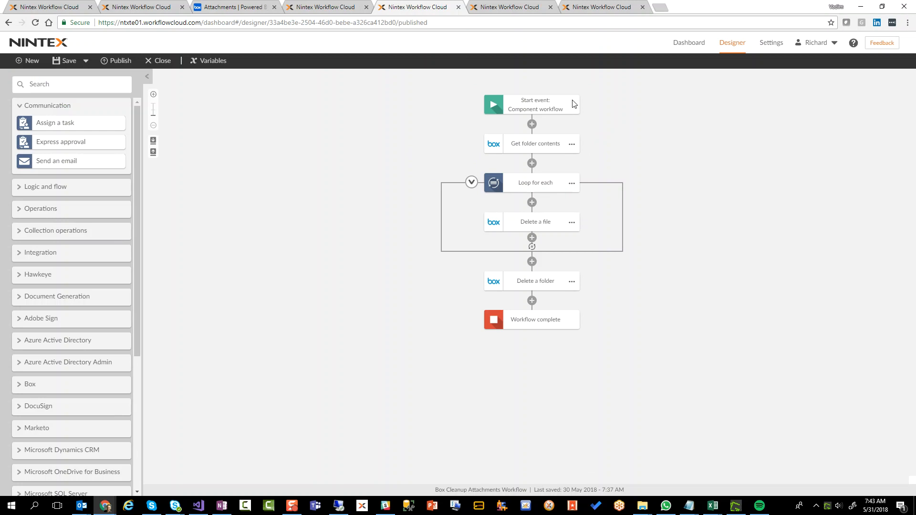
left_click(537, 113)
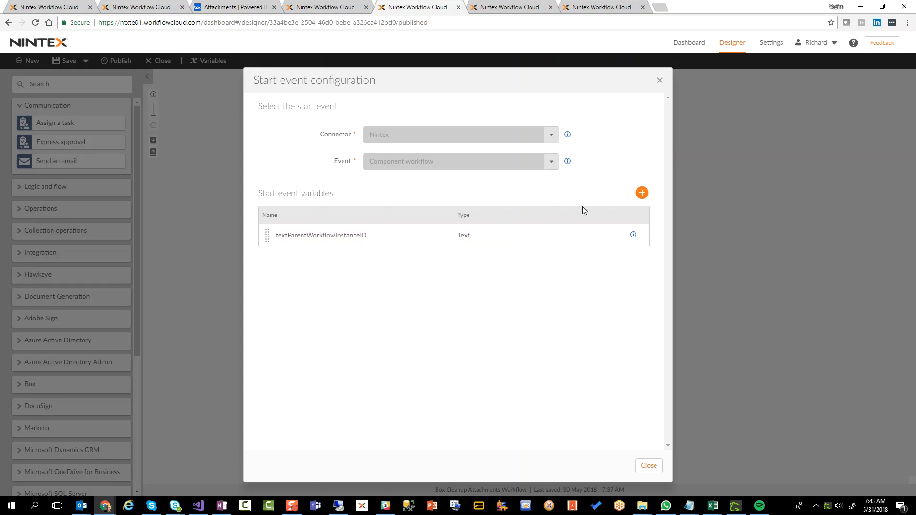
left_click(639, 193)
left_click(345, 244)
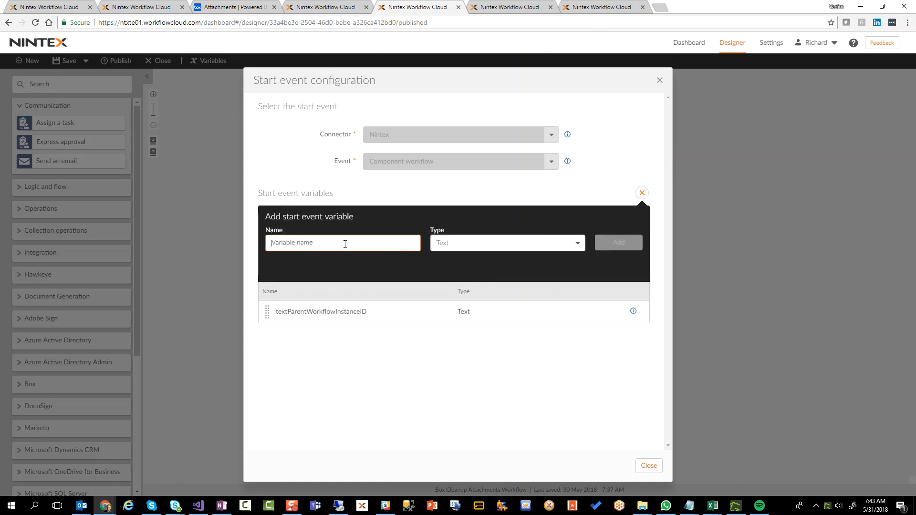
type("F")
key("BackSpace")
type("Fo")
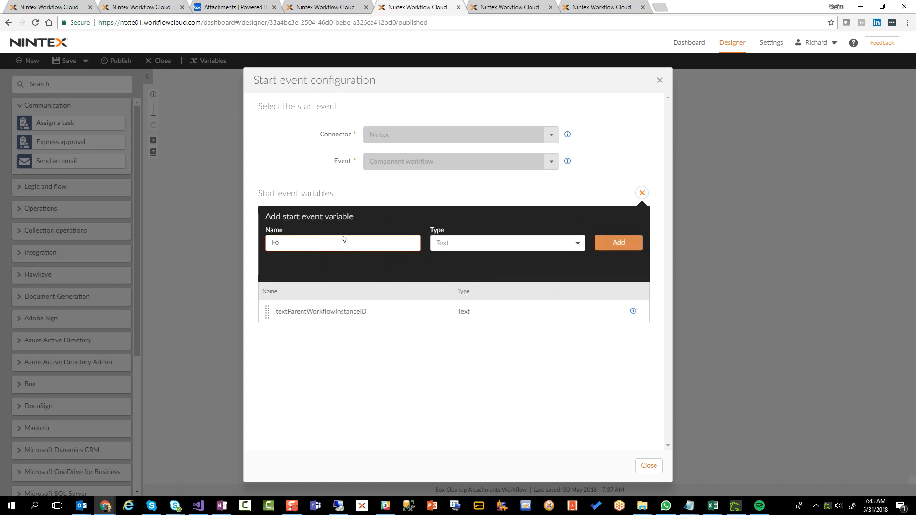
type("lderName")
left_click(613, 246)
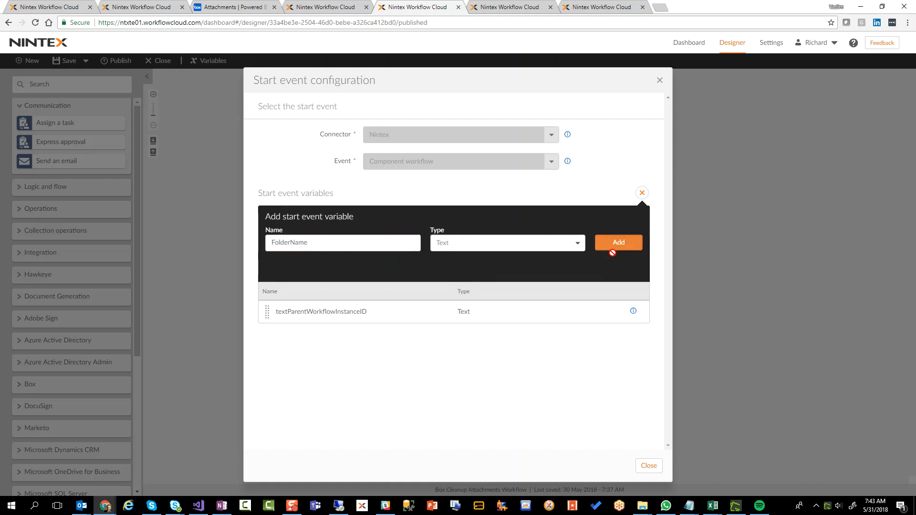
left_click(649, 466)
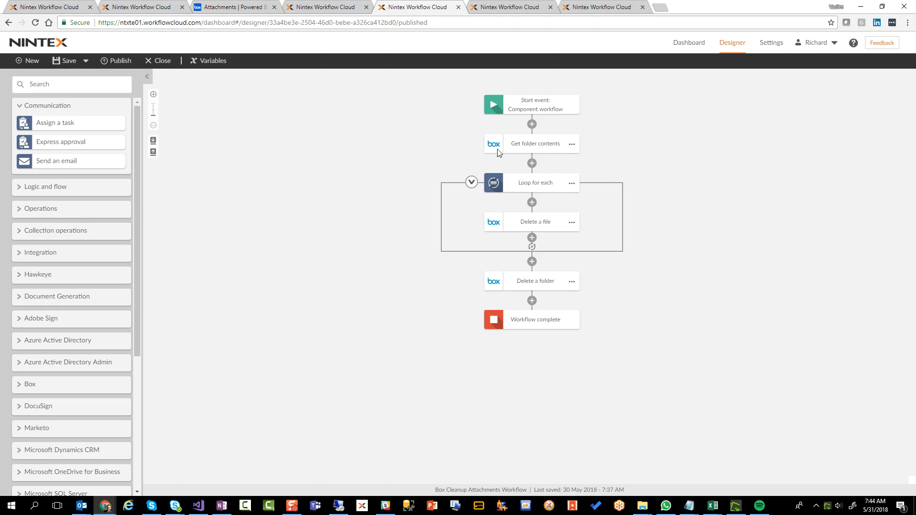
In the Get folder contents action, replace the Attachments part of the path with the FolderName variable.
left_click(533, 148)
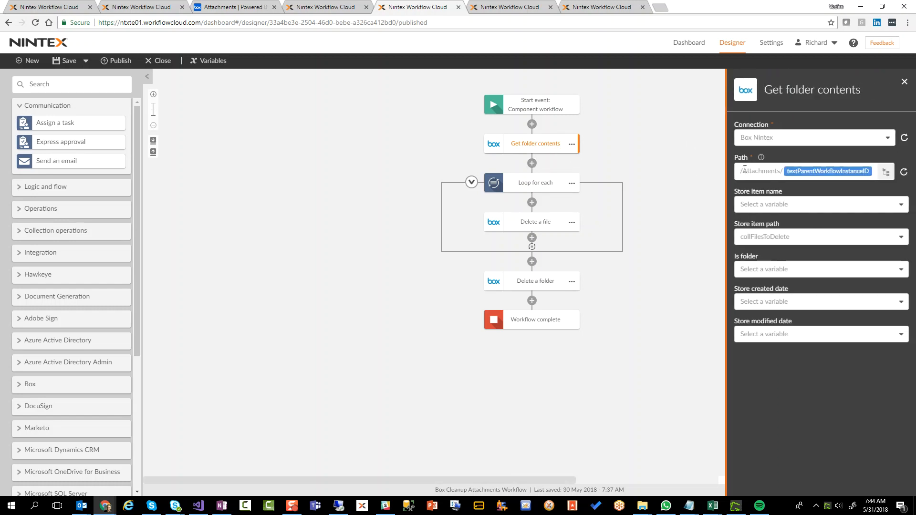
left_click_drag(745, 173, 781, 171)
key("BackSpace")
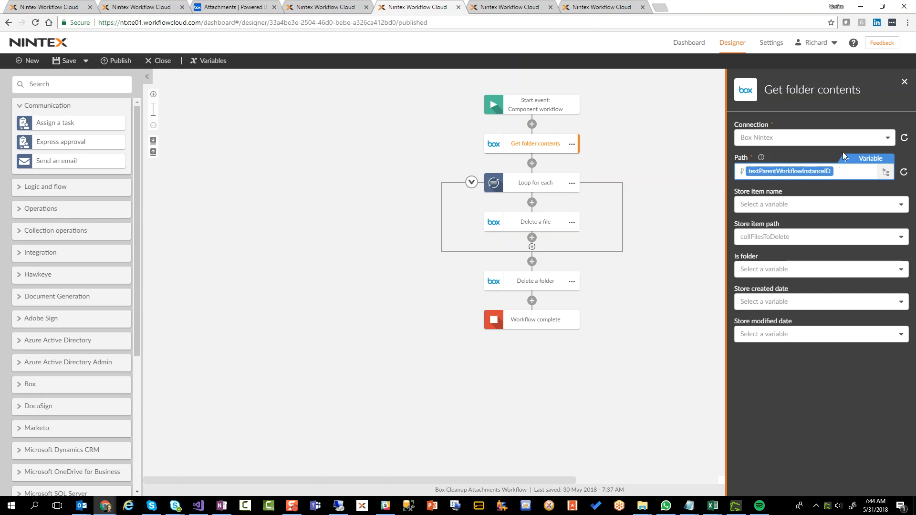
left_click(864, 159)
left_click(303, 264)
left_click(650, 466)
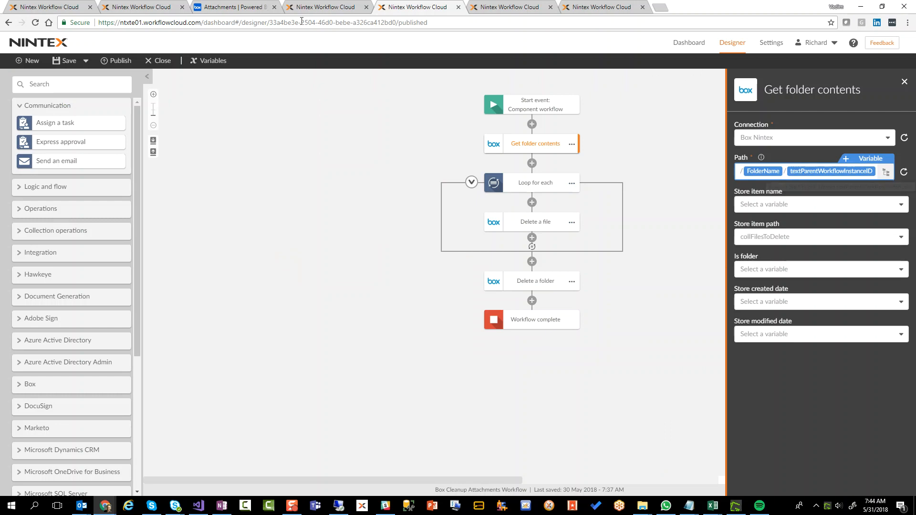
Check the Attachments folder in Box and review the settings of the Loop for each and Delete a file actions.
left_click(229, 7)
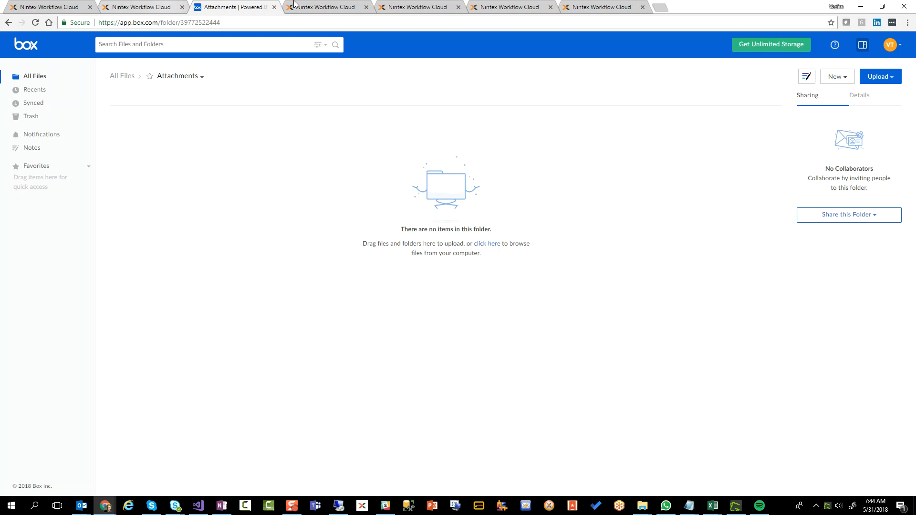
left_click(312, 6)
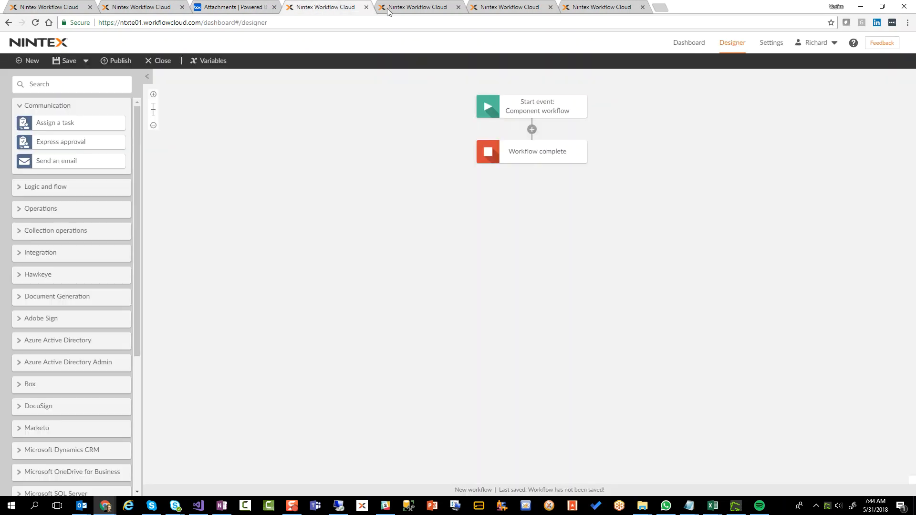
left_click(401, 7)
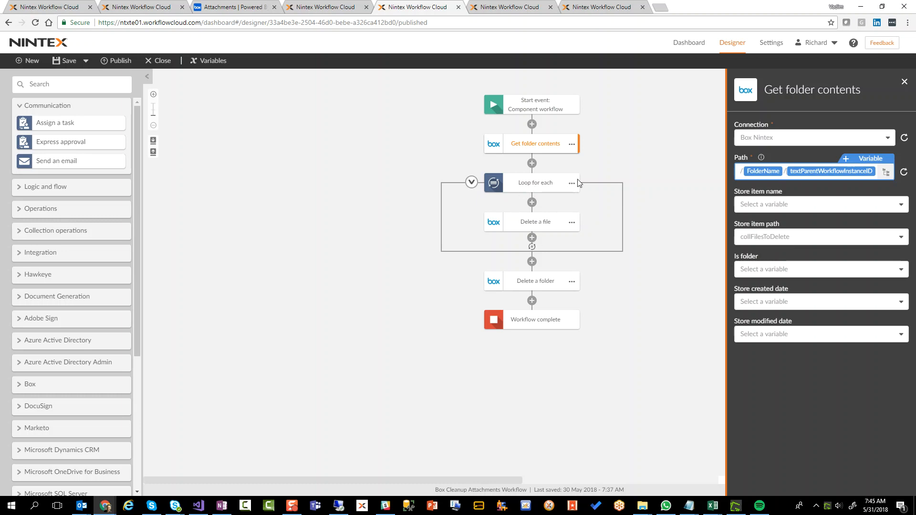
left_click(525, 184)
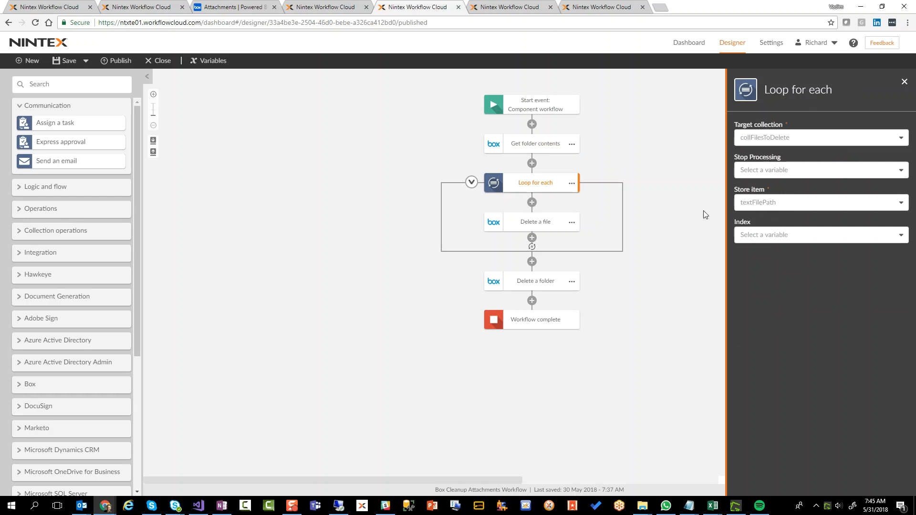
left_click(522, 229)
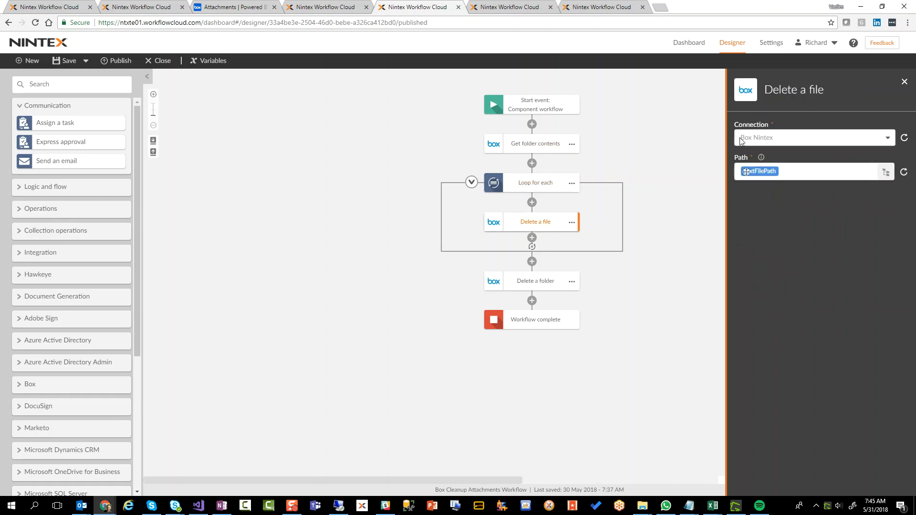
In the Delete a folder action, replace the Attachments part of the path with the FolderName variable.
left_click(532, 288)
left_click_drag(745, 172, 781, 170)
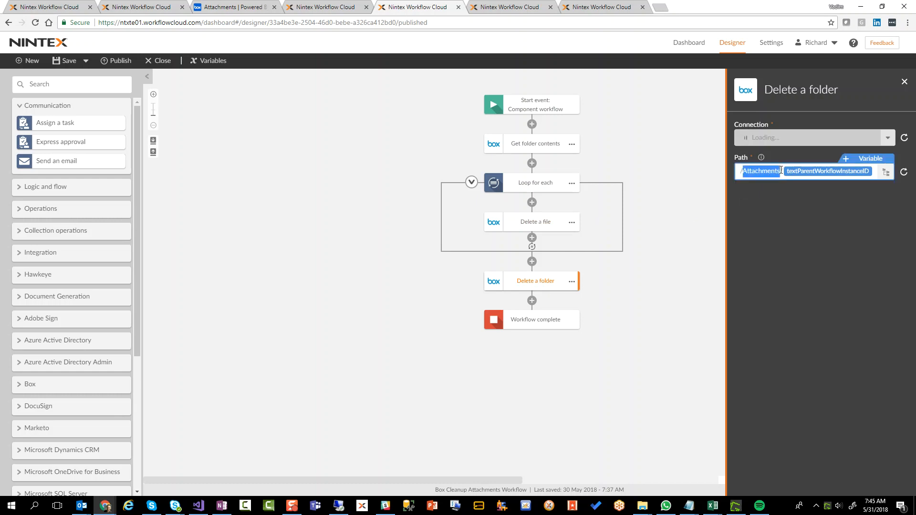
key("BackSpace")
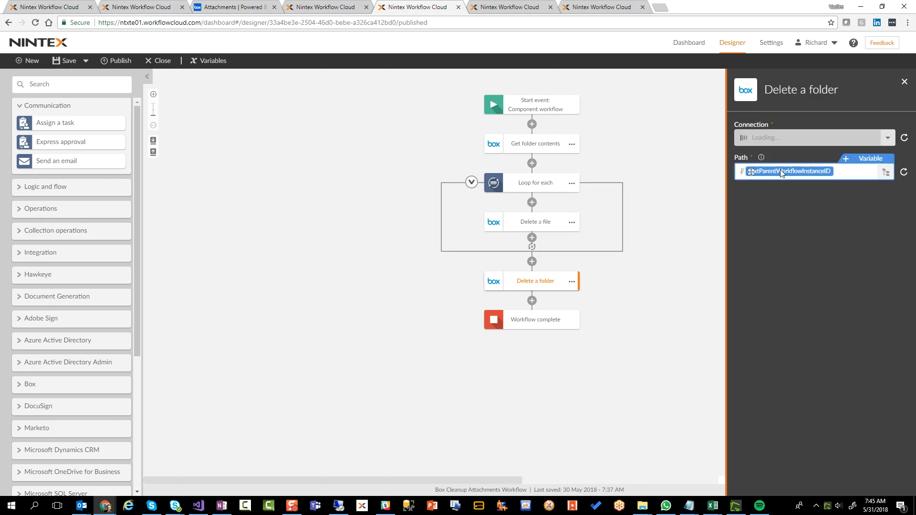
left_click(861, 159)
left_click(260, 266)
left_click(649, 466)
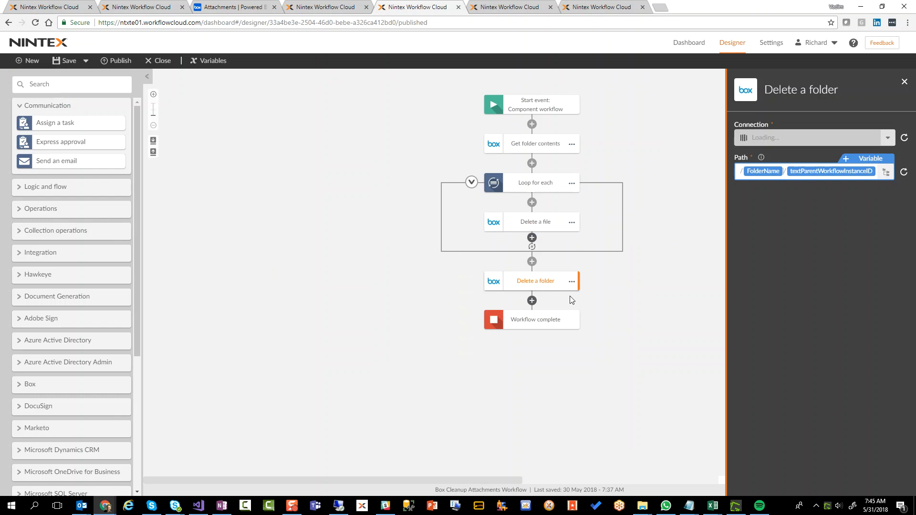
Publish the Box Cleanup Attachments Workflow for production use and copy its OpenAPI specification URL.
left_click(243, 6)
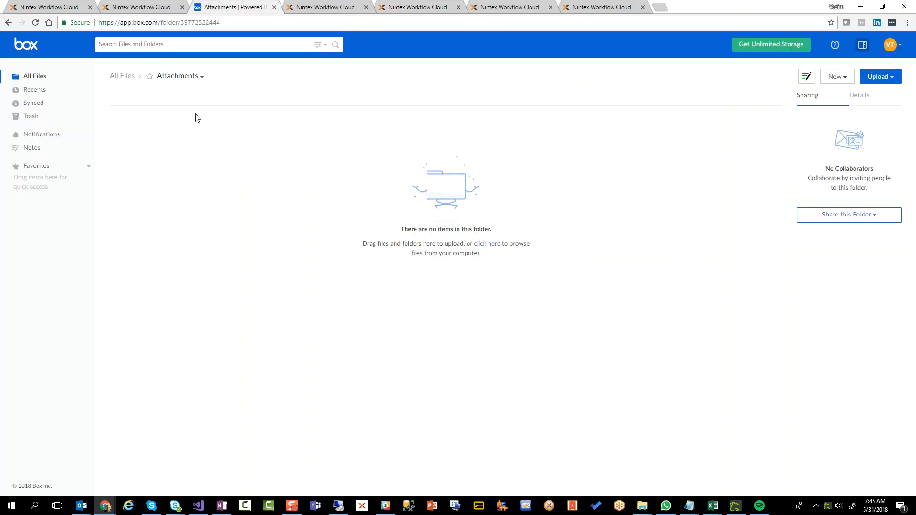
left_click(447, 8)
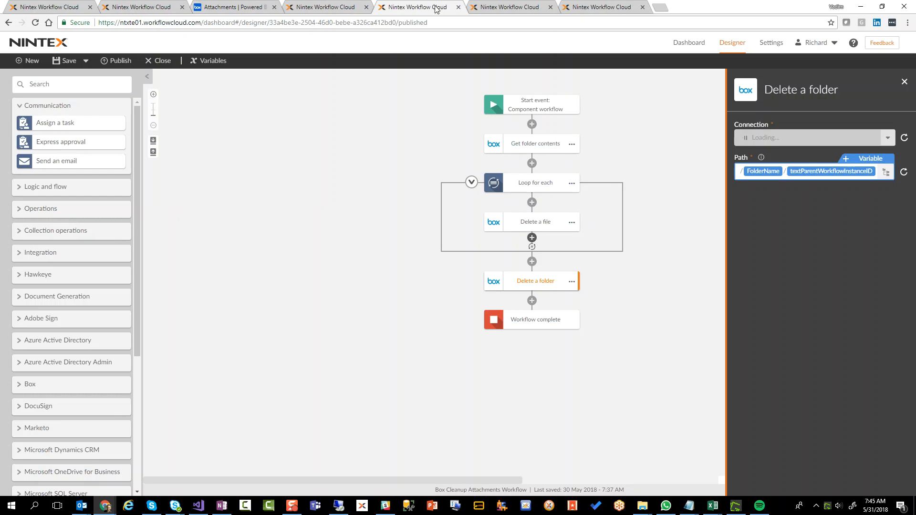
left_click(115, 64)
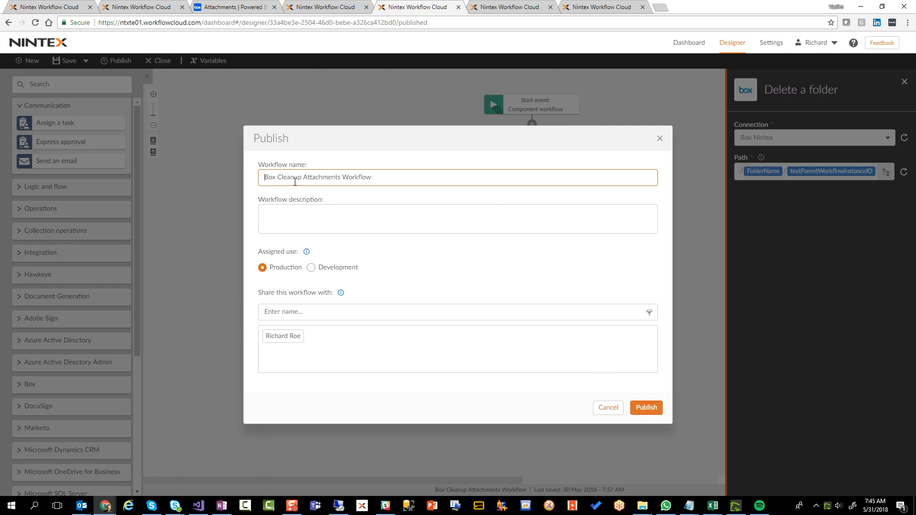
left_click(647, 407)
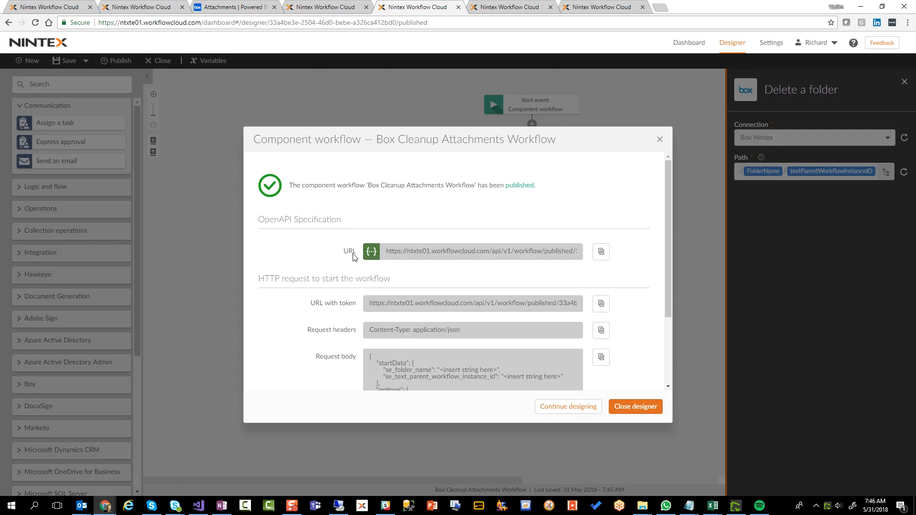
left_click(604, 255)
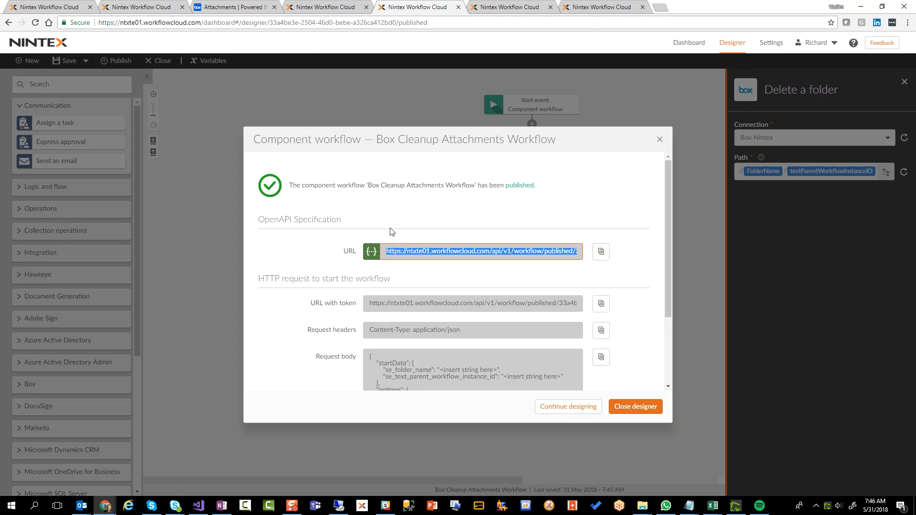
Open the Nintex Xtensions page with the private connector list.
left_click(55, 9)
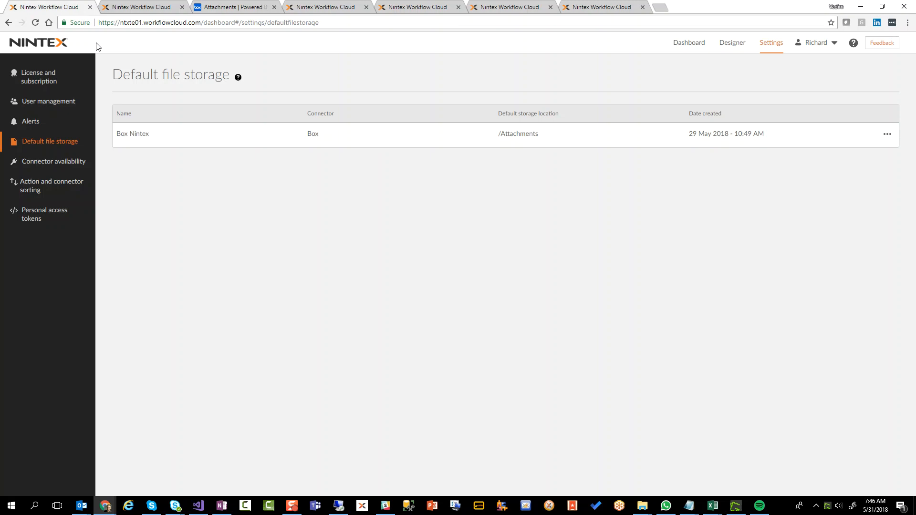
left_click(28, 43)
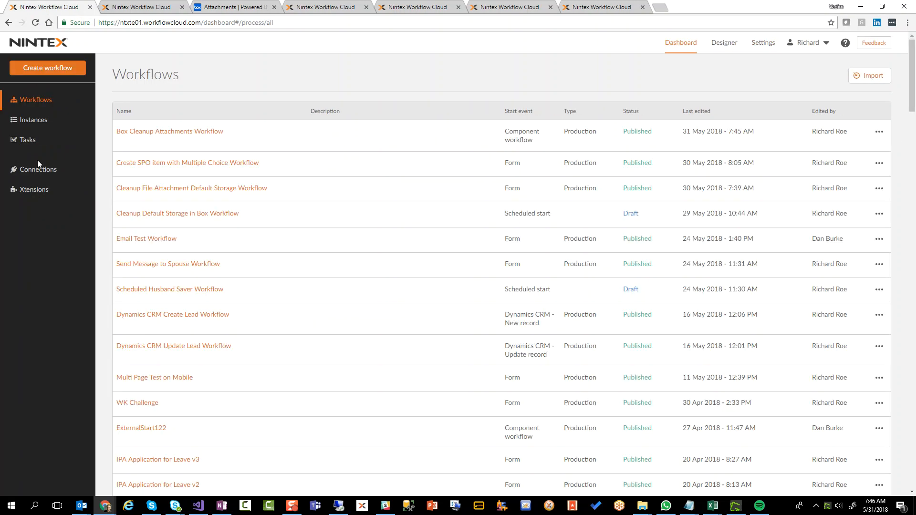
left_click(37, 190)
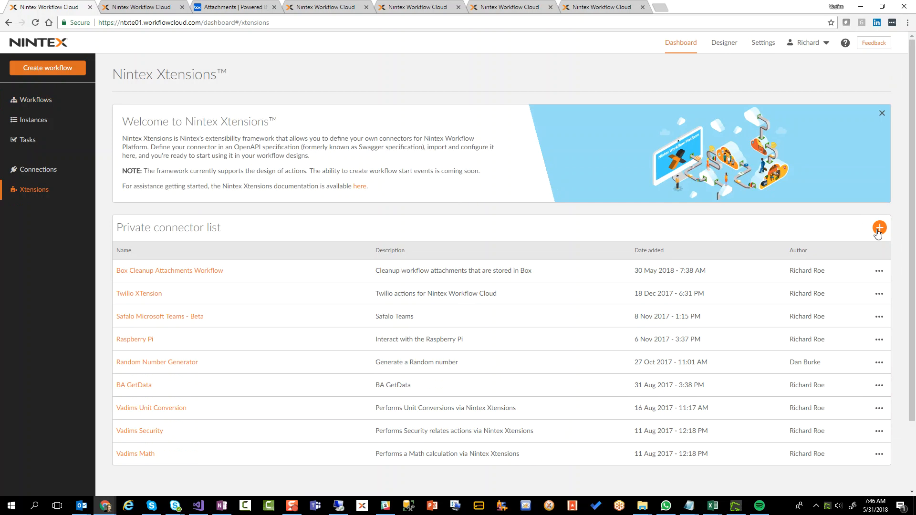
left_click(879, 230)
left_click(561, 345)
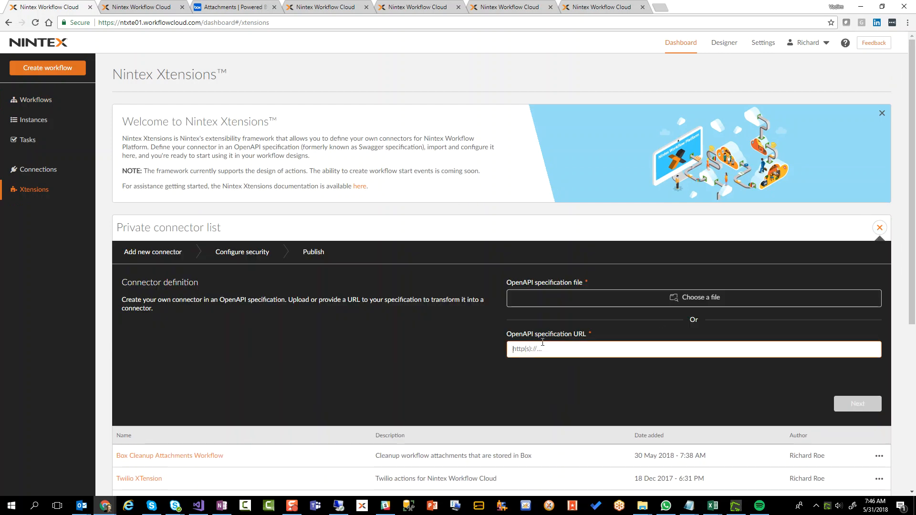
key("ctrl+v")
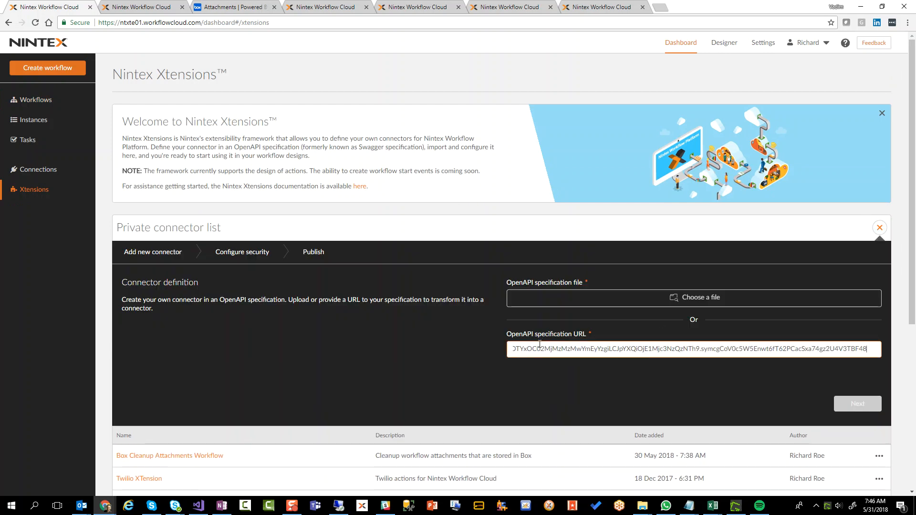
left_click(847, 404)
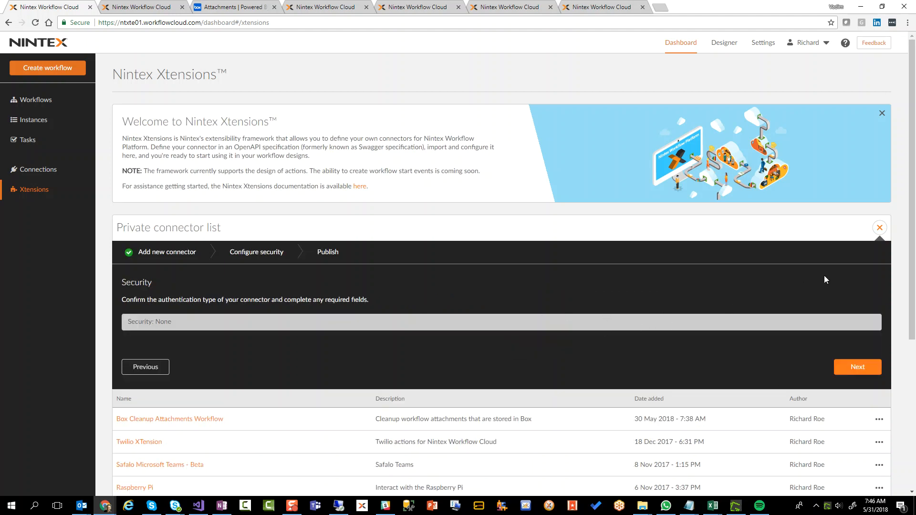
left_click(880, 228)
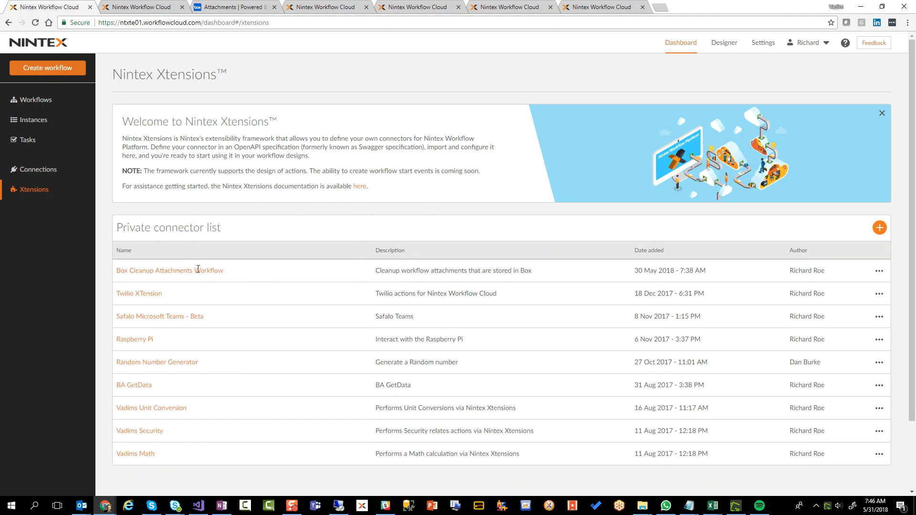
Update the definition of the Box Cleanup Attachments Workflow connector by pasting the copied OpenAPI specification URL, and save it.
left_click(879, 271)
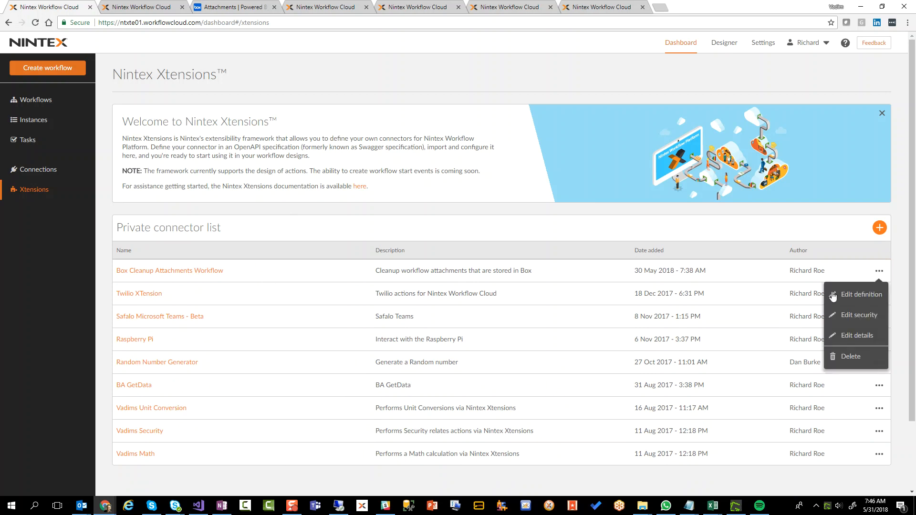
left_click(848, 298)
left_click(574, 365)
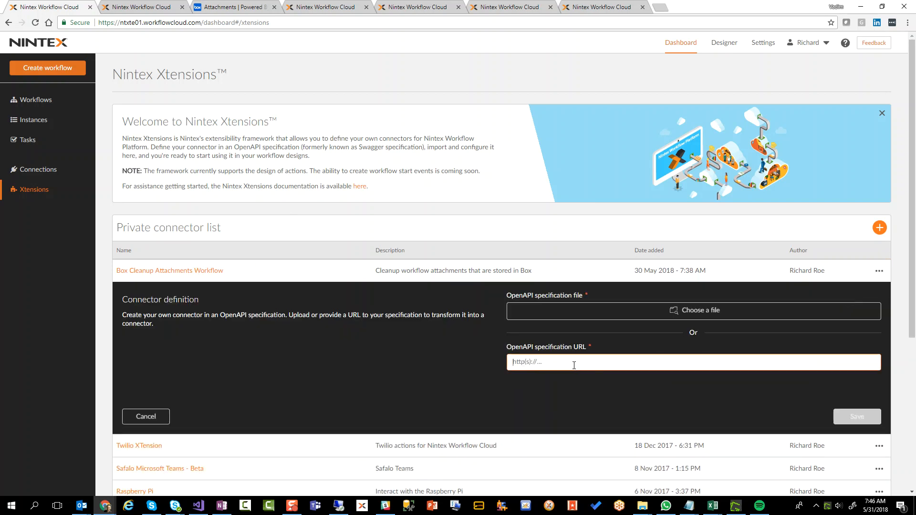
key("ctrl+v")
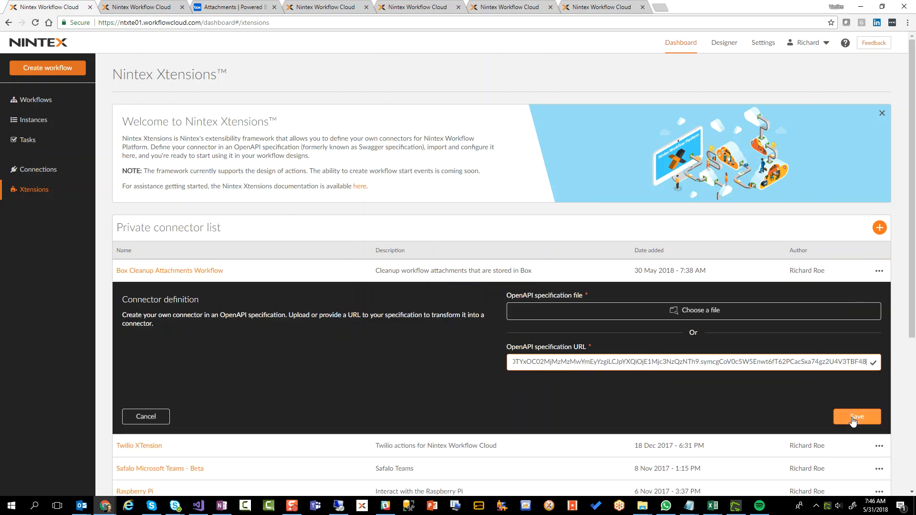
left_click(852, 417)
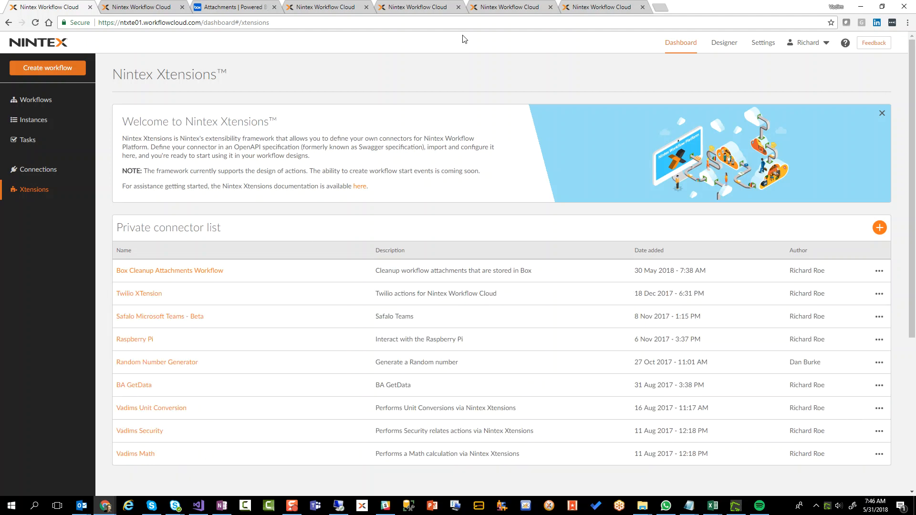
Reload the unsaved new workflow in the designer and add the Box Cleanup Attachments Workflow action after its start event.
left_click(120, 8)
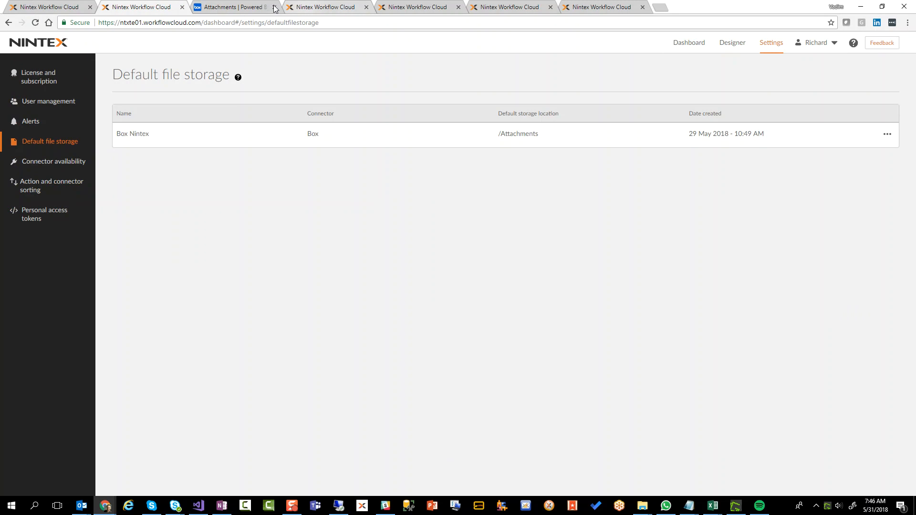
left_click(305, 7)
key("F5")
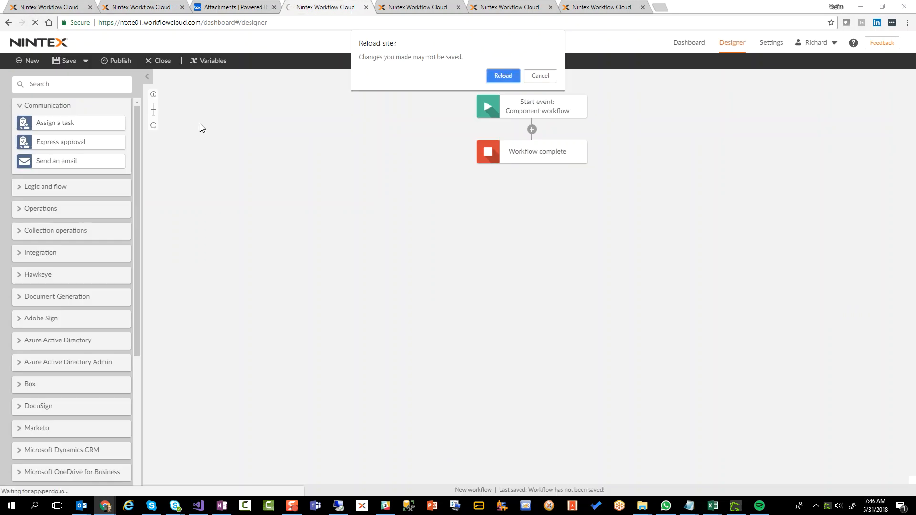
left_click(504, 79)
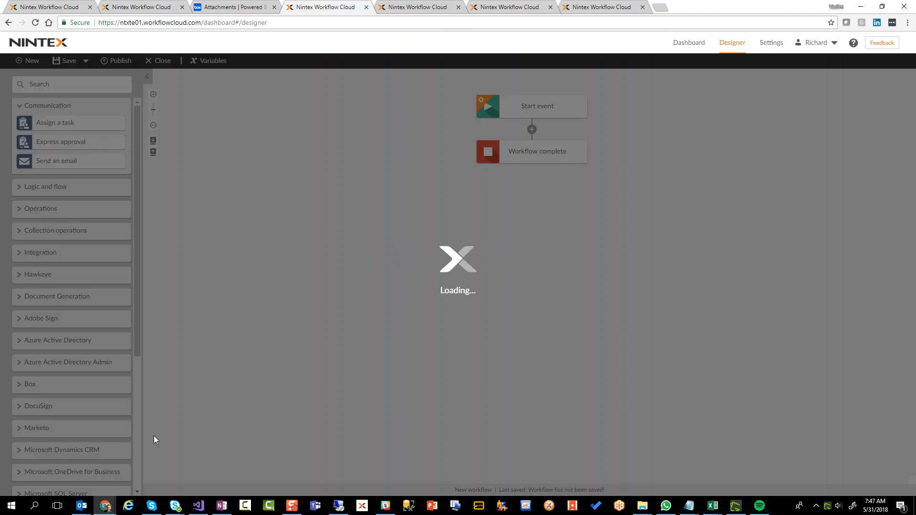
scroll(139, 445, "down", 5)
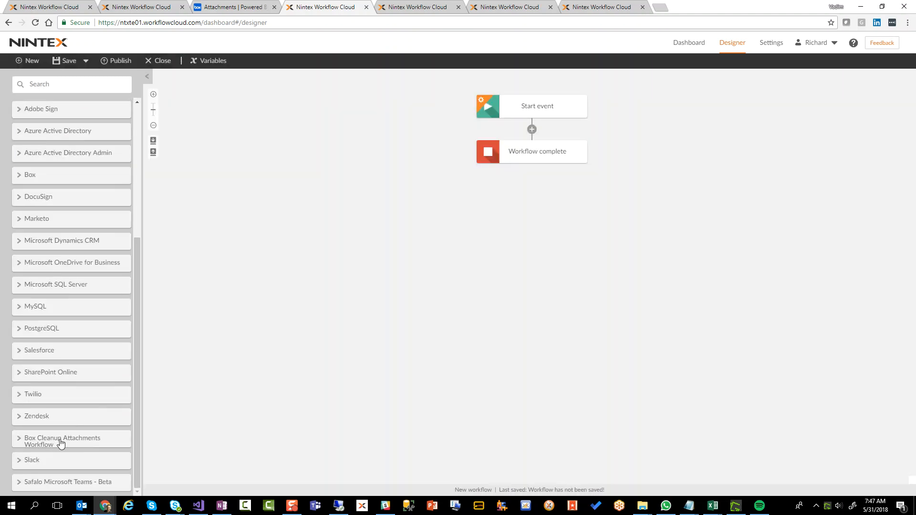
left_click(61, 443)
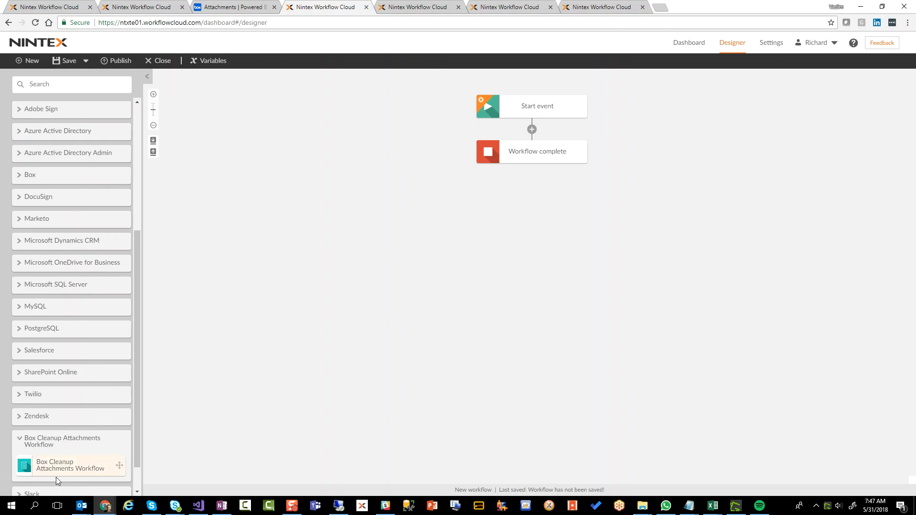
left_click_drag(51, 466, 531, 128)
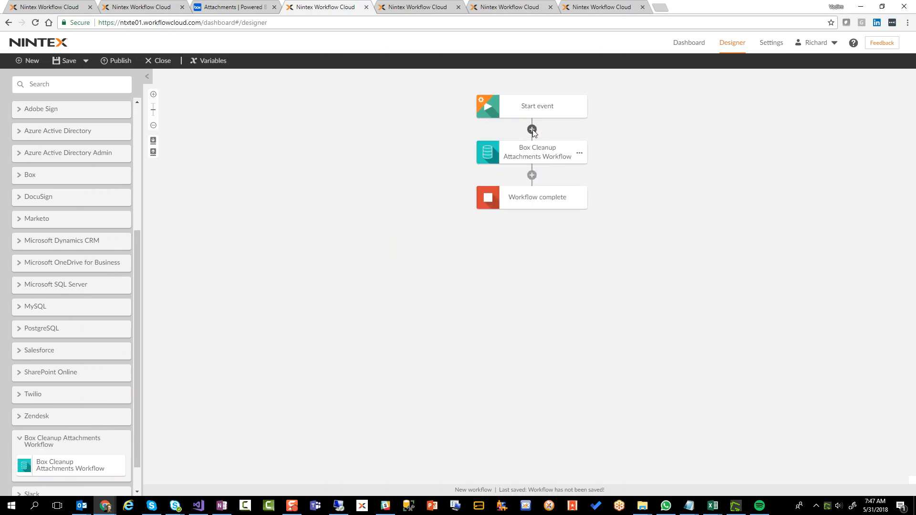
Set the cleanup action's FolderName to Attachments and its textParentWorkflowInstanceID to the Workflow instance ID context variable.
left_click(525, 161)
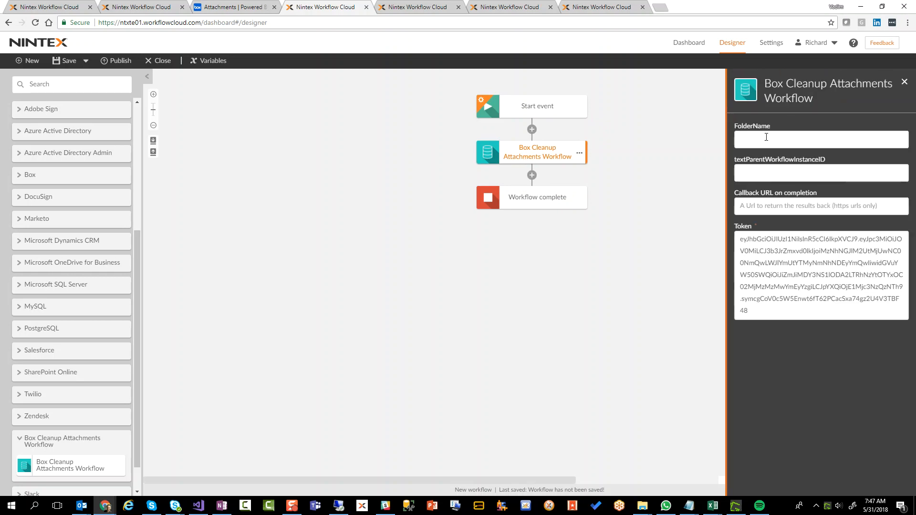
left_click(763, 139)
type("Attachments")
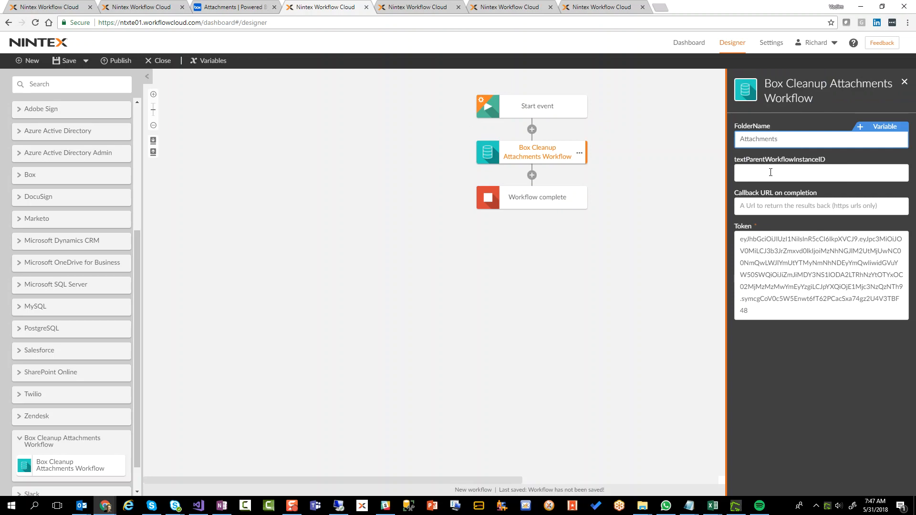
left_click(770, 172)
left_click(887, 160)
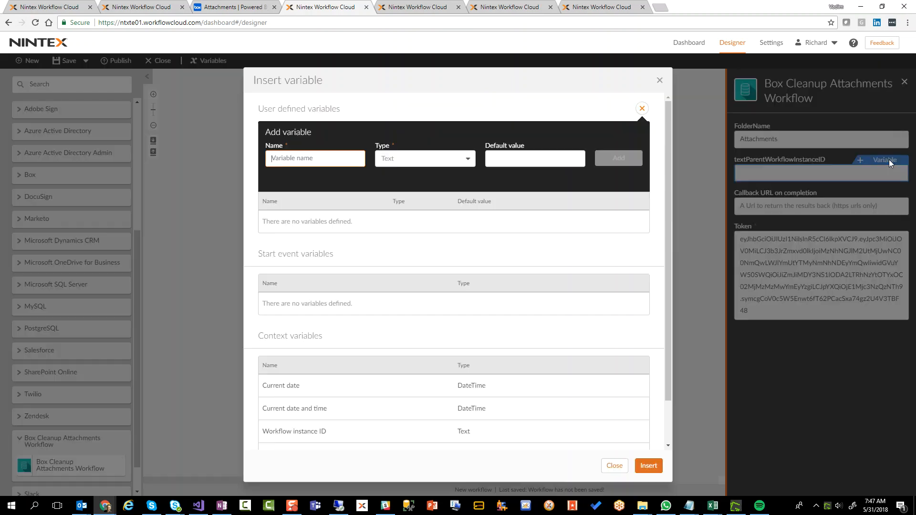
left_click(267, 430)
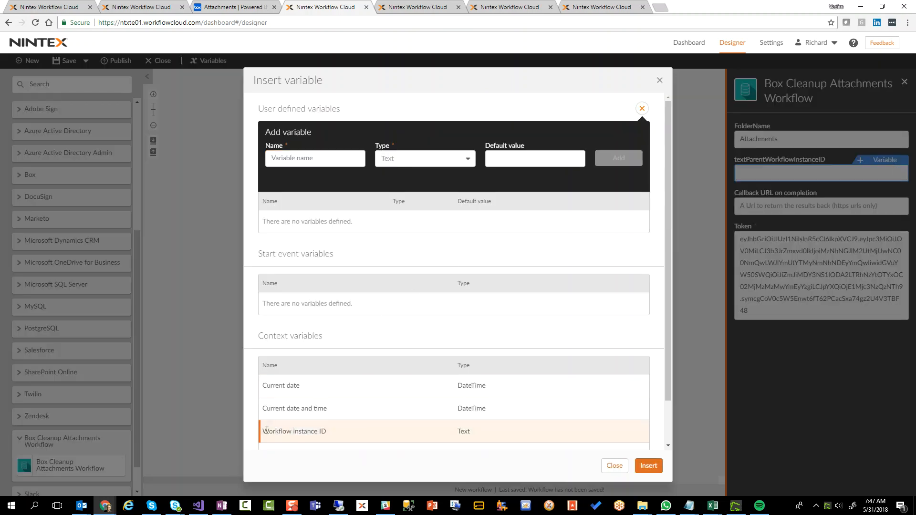
left_click(647, 466)
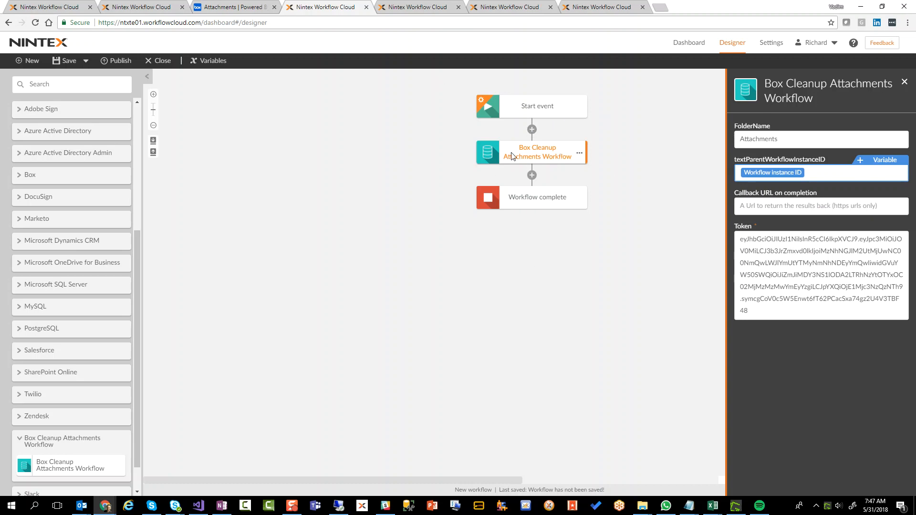
Review the start form and its File upload control in the Cleanup File Attachment Default Storage Workflow, discarding any form changes.
left_click(586, 5)
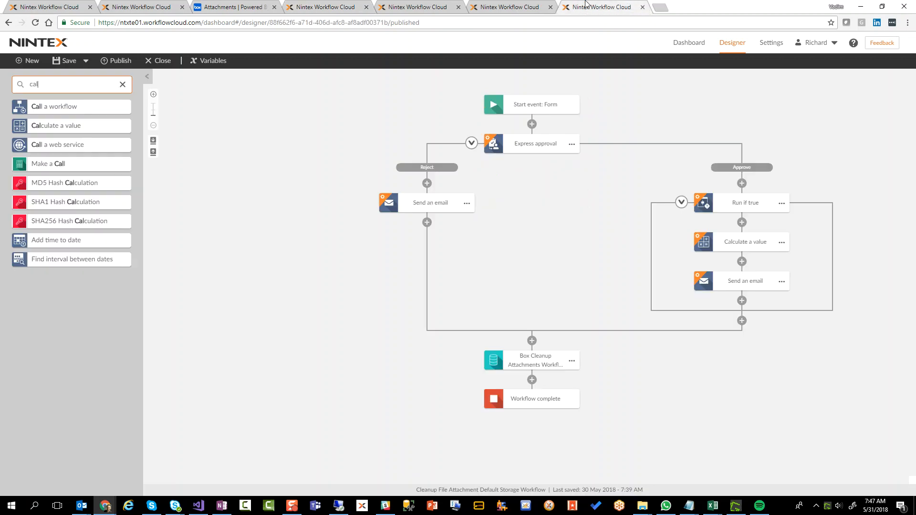
left_click(533, 109)
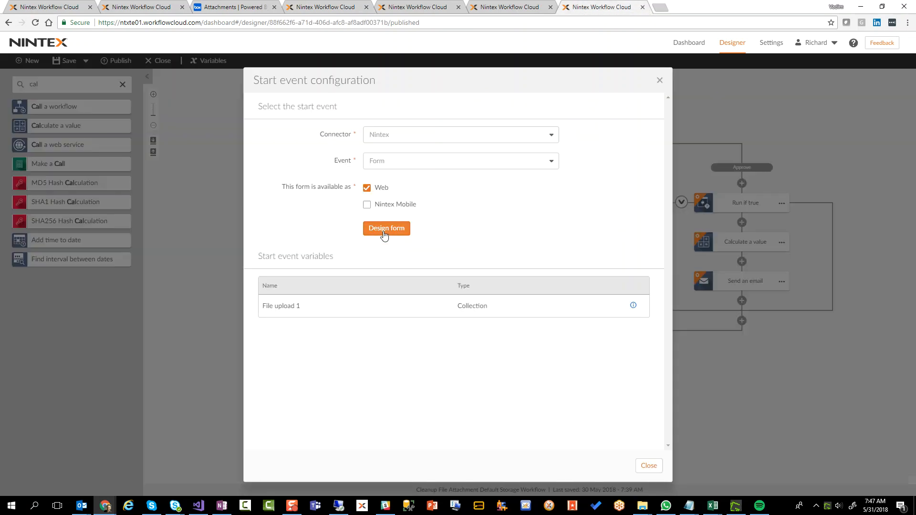
left_click(387, 229)
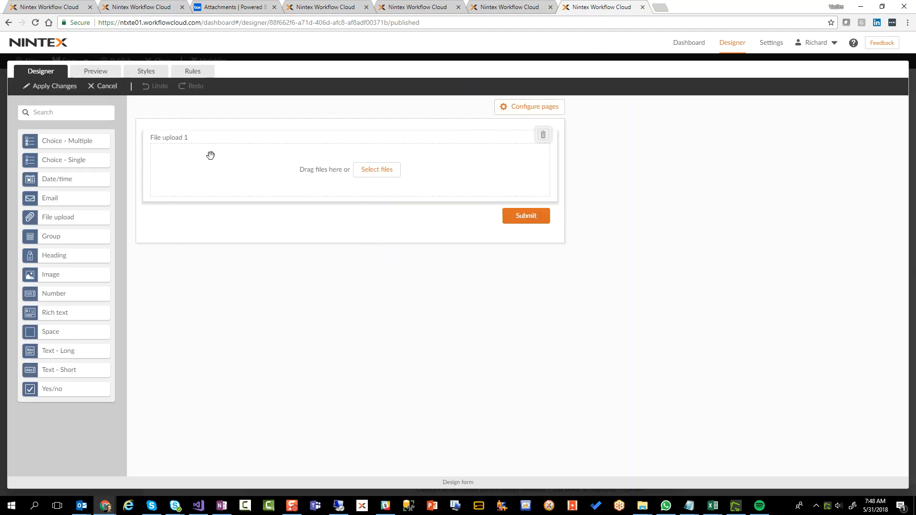
left_click(167, 140)
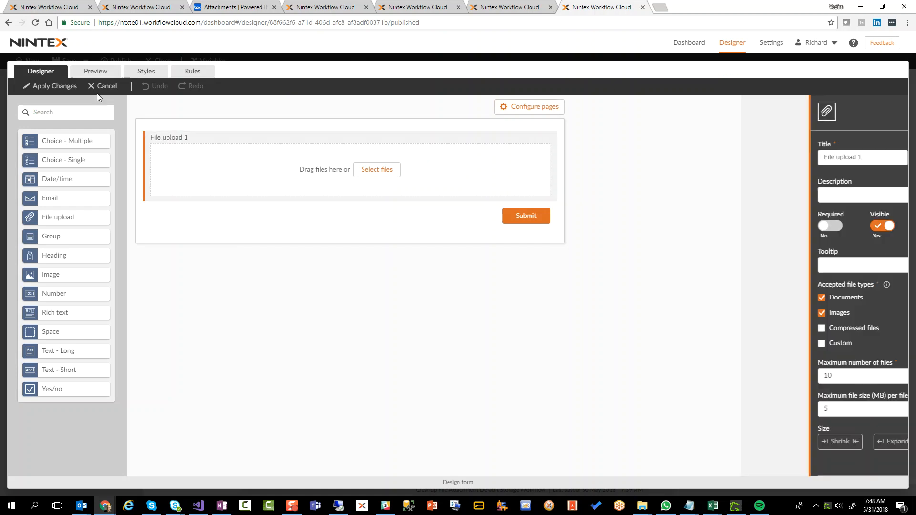
left_click(102, 86)
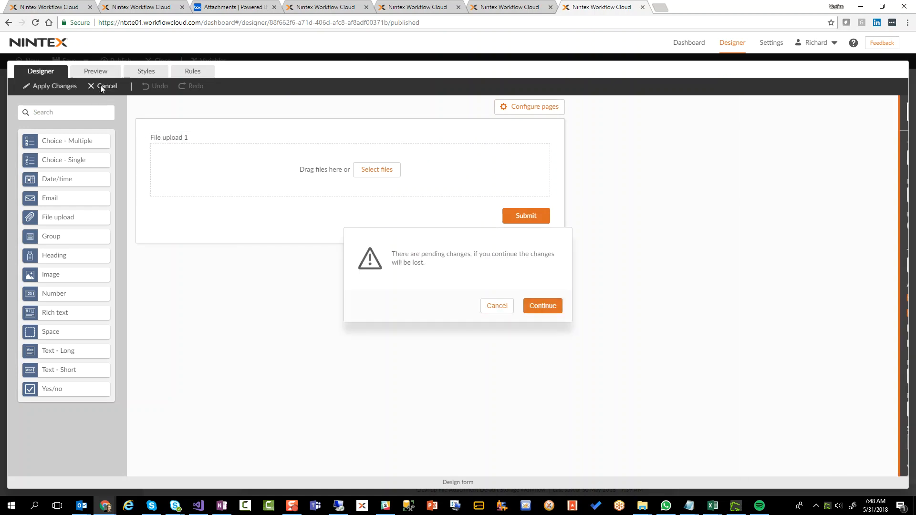
left_click(543, 306)
left_click(659, 81)
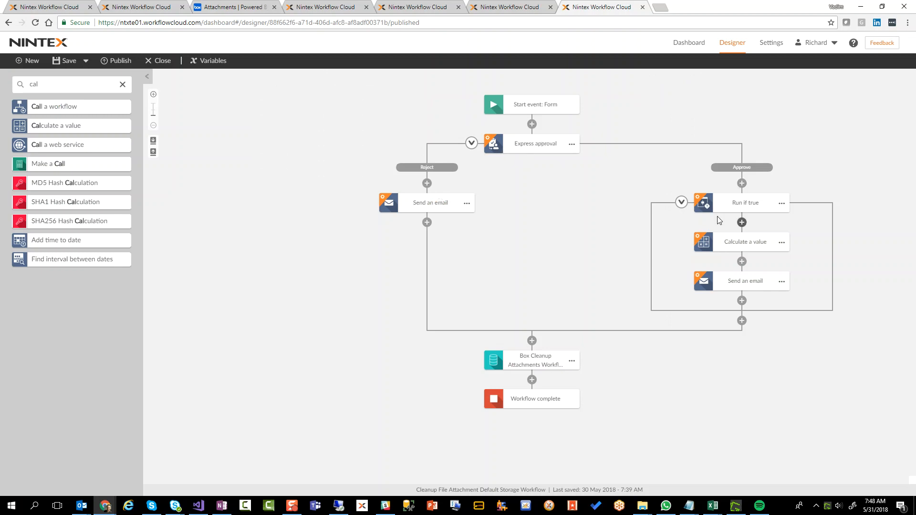
Reload the Cleanup File Attachment Default Storage Workflow and delete its existing Box Cleanup Attachments Workflow action.
left_click(543, 365)
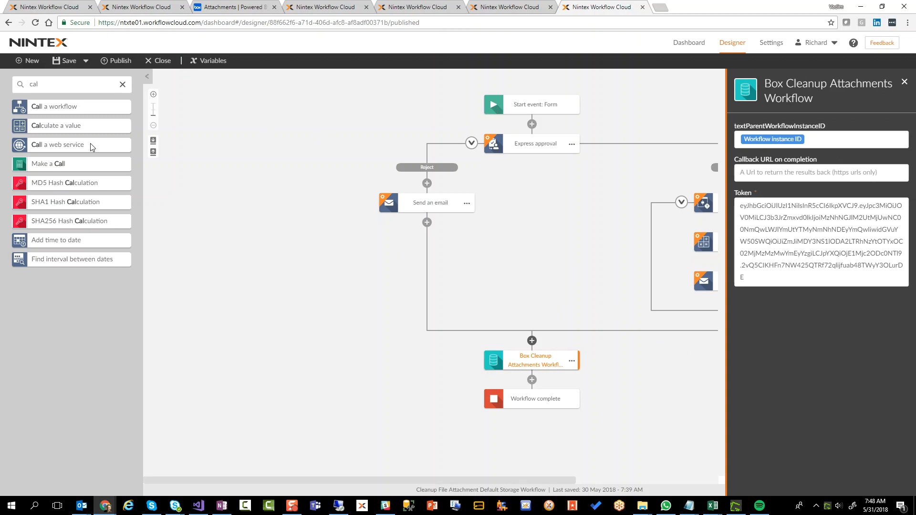
left_click(36, 22)
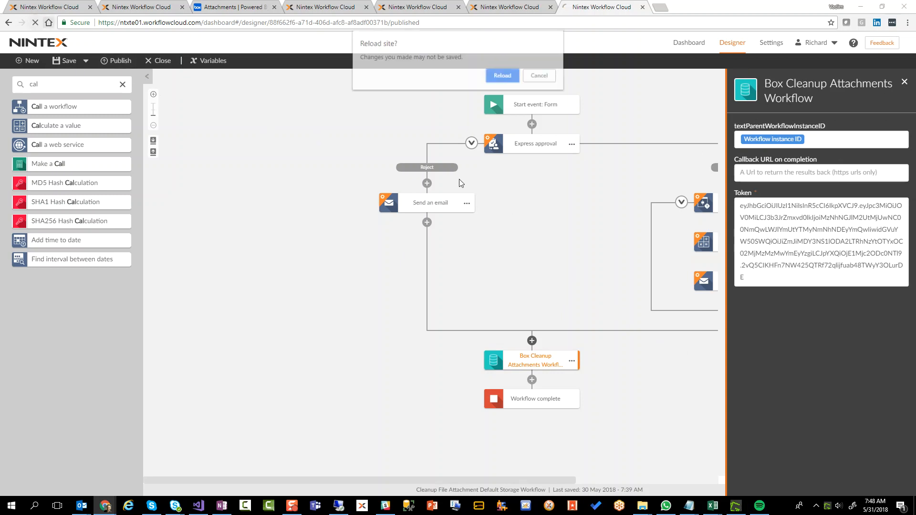
left_click(501, 77)
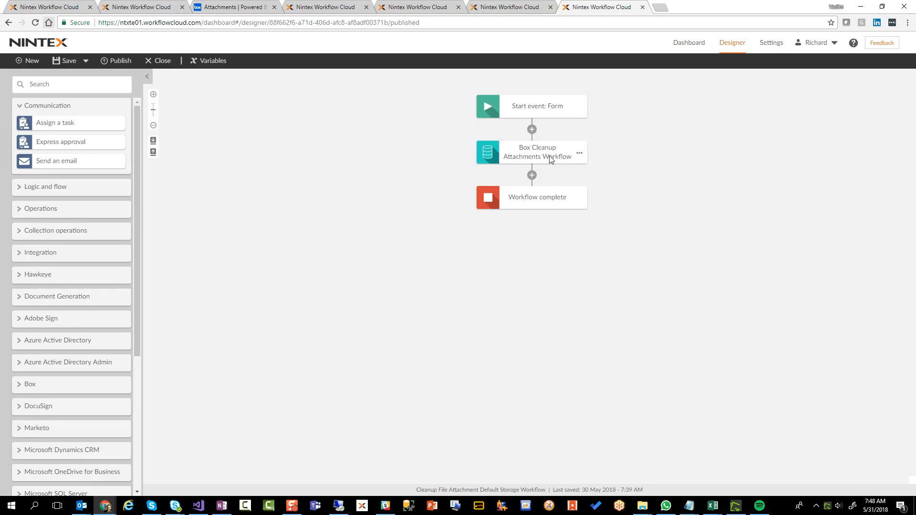
left_click(551, 159)
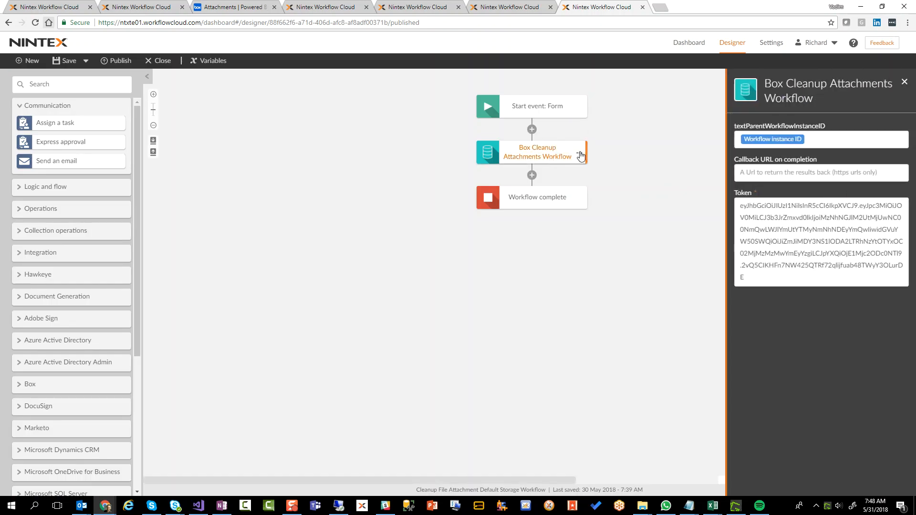
left_click(580, 154)
left_click(605, 215)
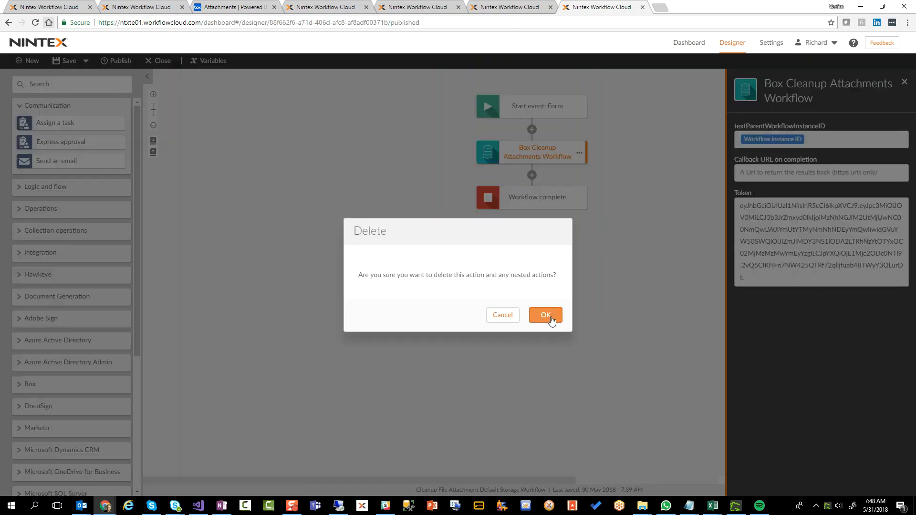
left_click(551, 317)
Add the updated Box Cleanup Attachments Workflow action between the form start event and Workflow complete.
scroll(133, 479, "down", 5)
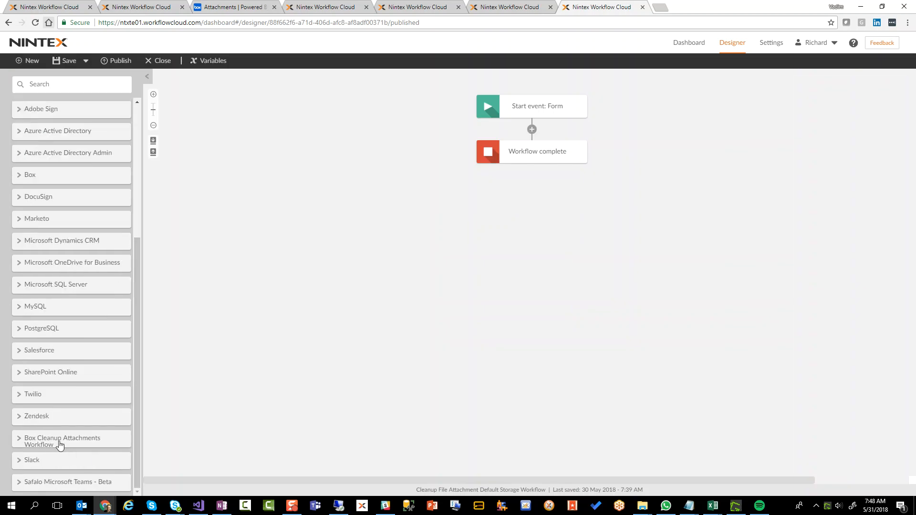
left_click_drag(55, 440, 323, 340)
left_click(41, 439)
left_click_drag(41, 467, 532, 130)
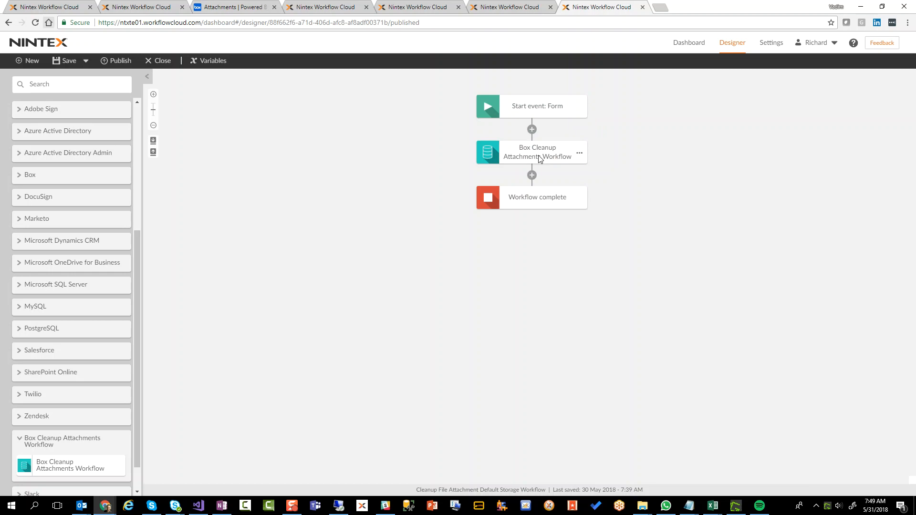
In the re-added cleanup action, set FolderName to Attachments and insert Workflow instance ID as the textParentWorkflowInstanceID.
left_click(788, 138)
type("Attachments")
left_click(773, 172)
left_click(883, 161)
left_click(337, 381)
left_click(648, 466)
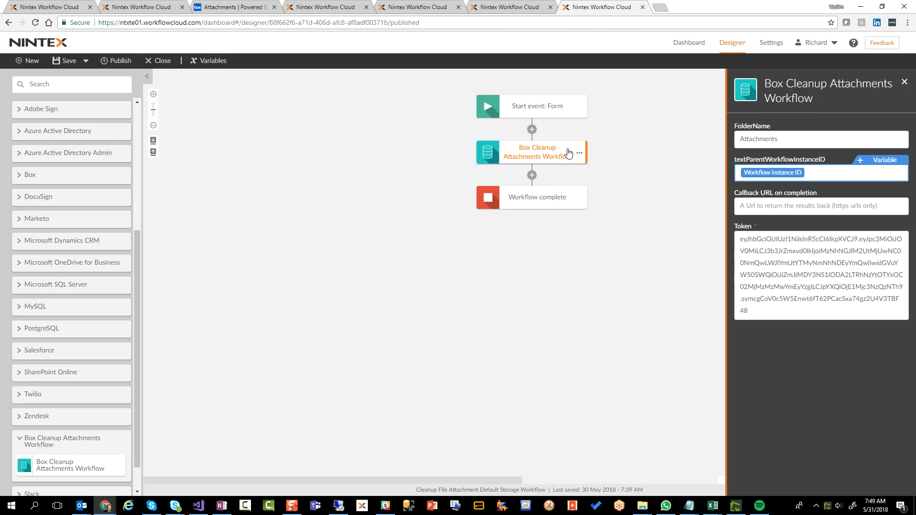
Return to the published component workflow, dismiss its publish confirmation and review the Get folder contents settings.
left_click(527, 7)
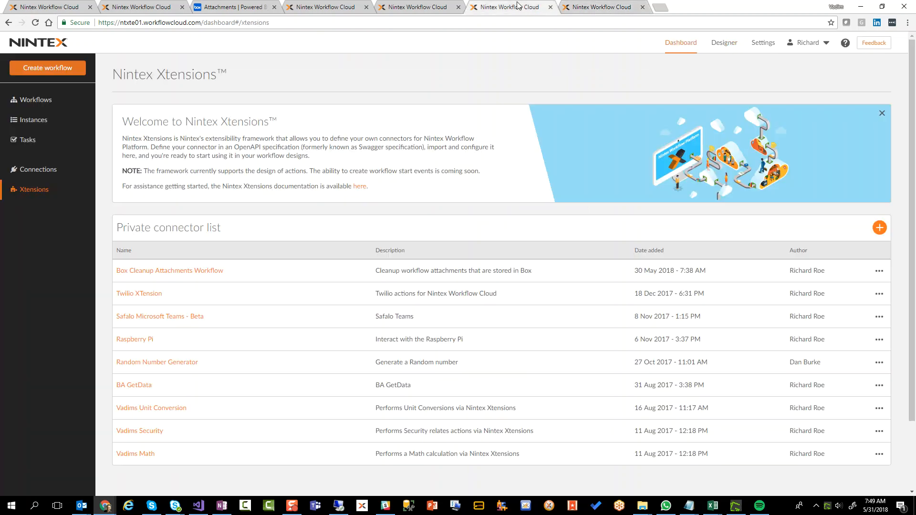
left_click(446, 8)
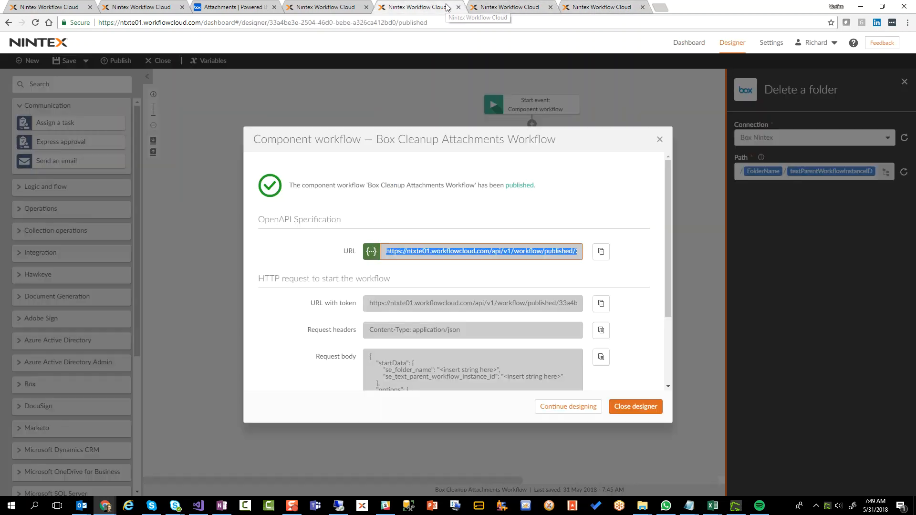
left_click(658, 140)
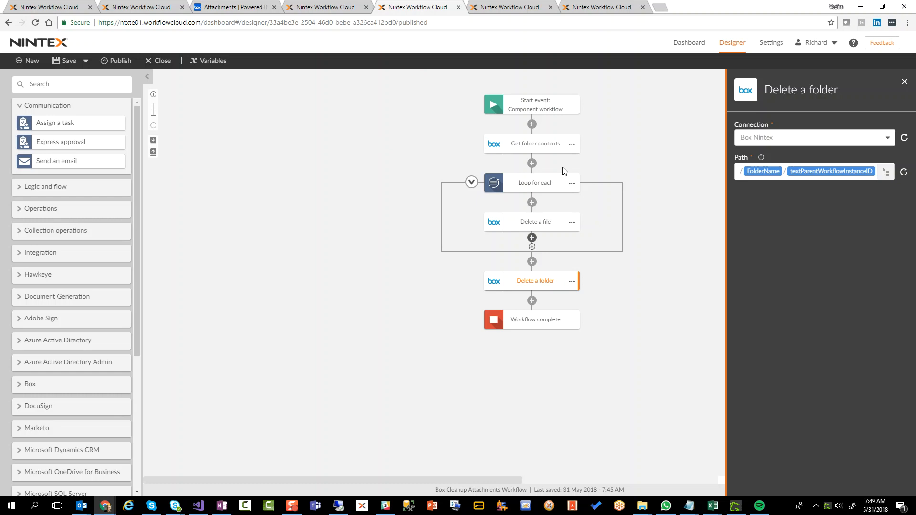
left_click(536, 145)
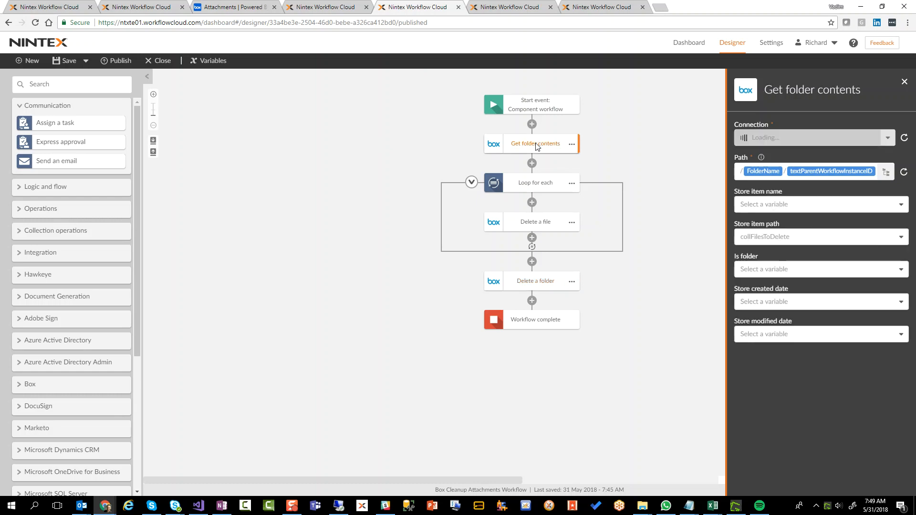